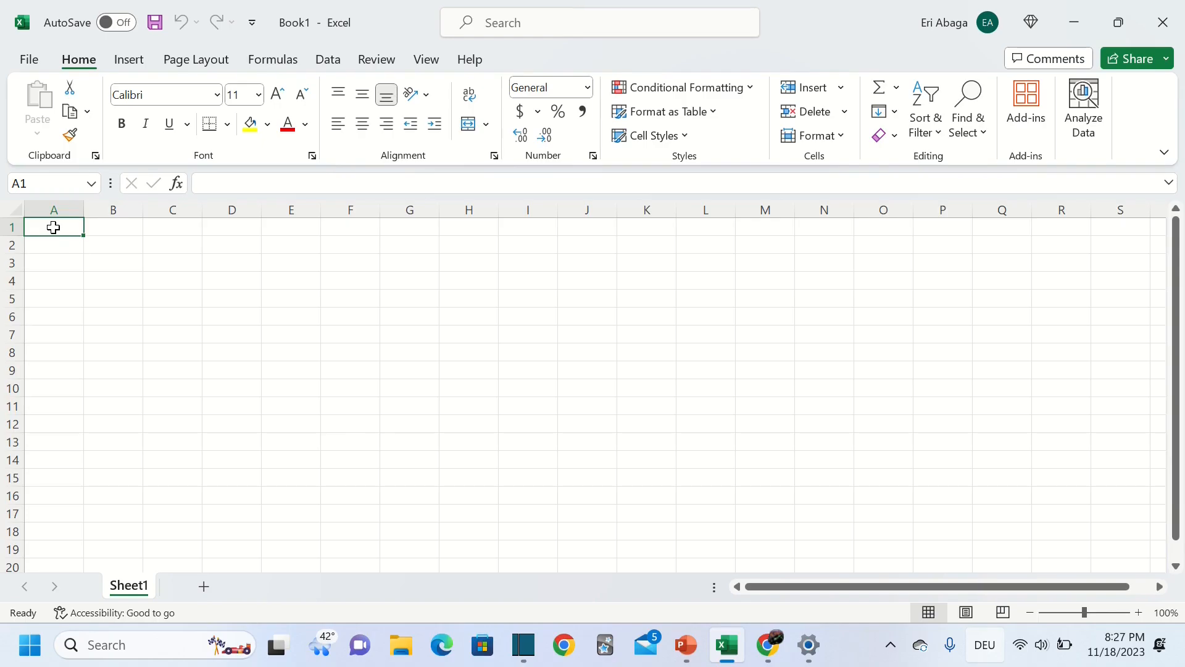
Enter the headings Name and Last Name in A1 and B1, and autofit column B
text(Name)
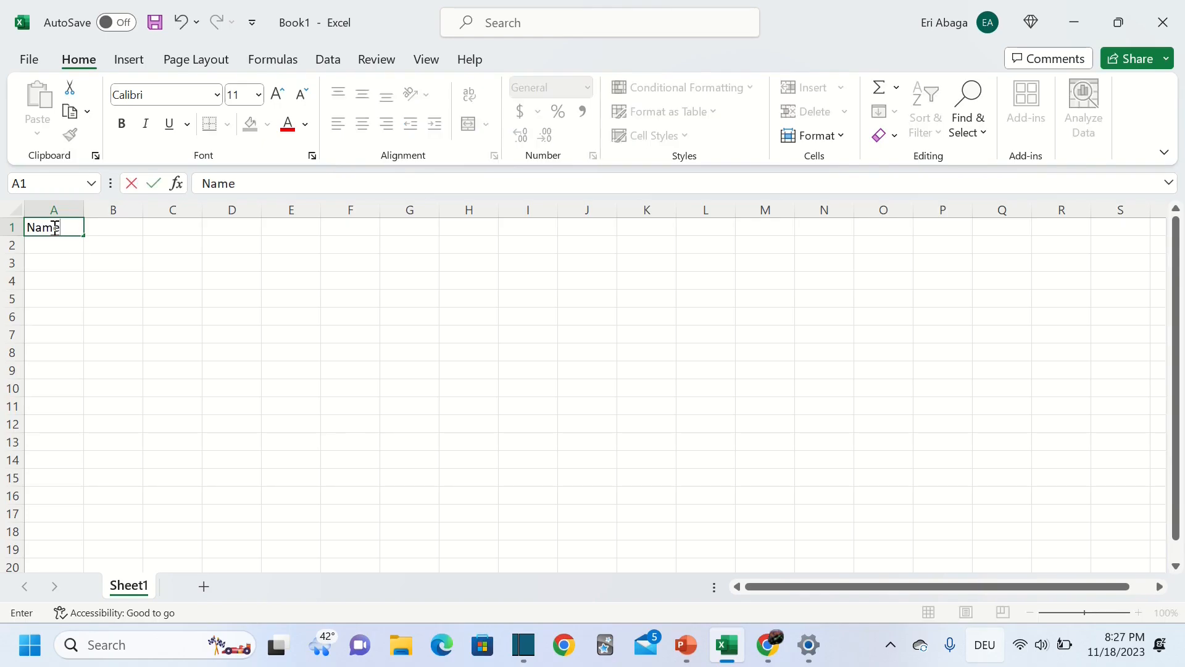
click(93, 230)
text(La)
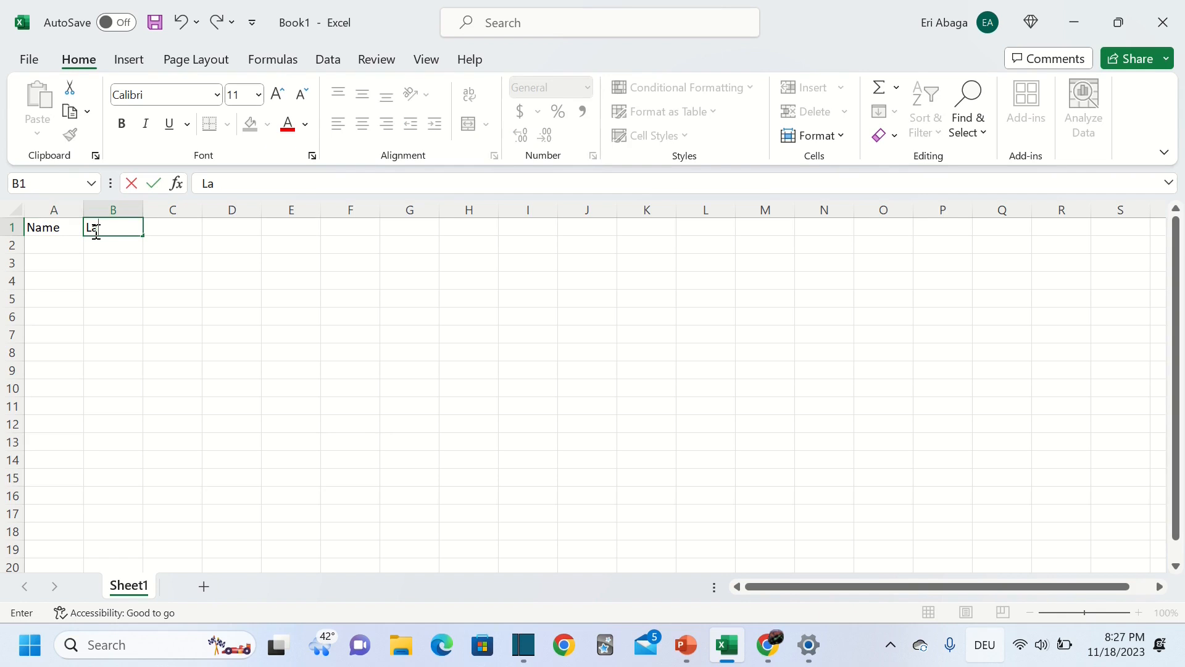
text(st name)
key(BackSpace)
key(BackSpace)
key(BackSpace)
key(BackSpace)
key(BackSpace)
text(Name)
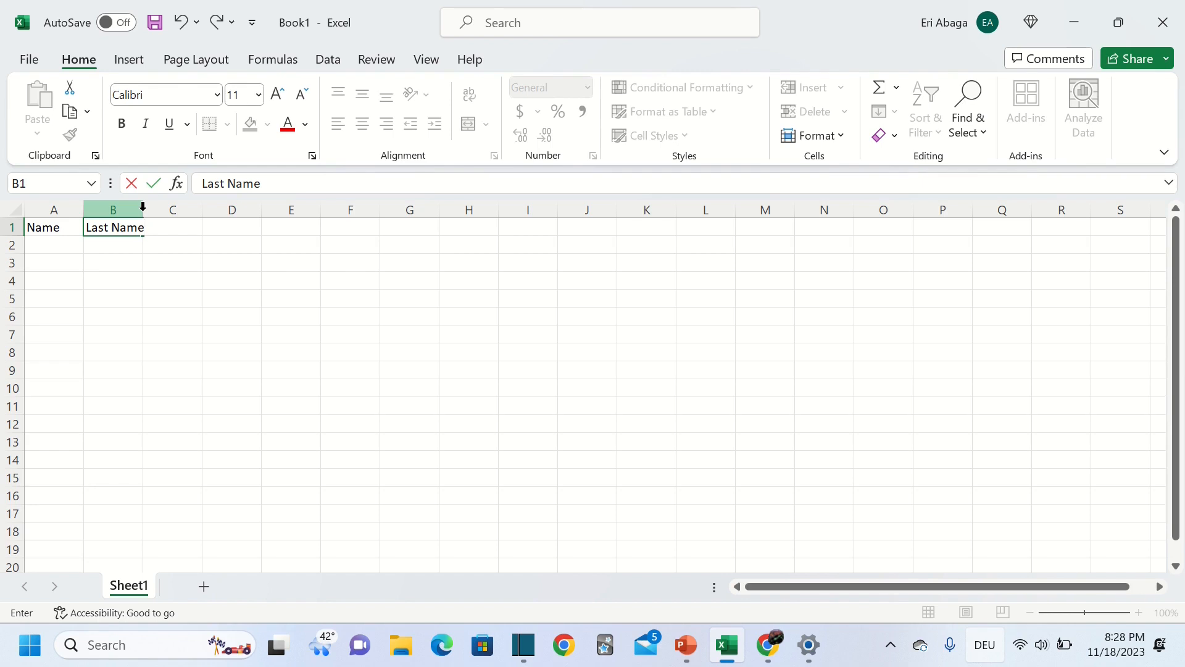
click(142, 207)
double_click(142, 211)
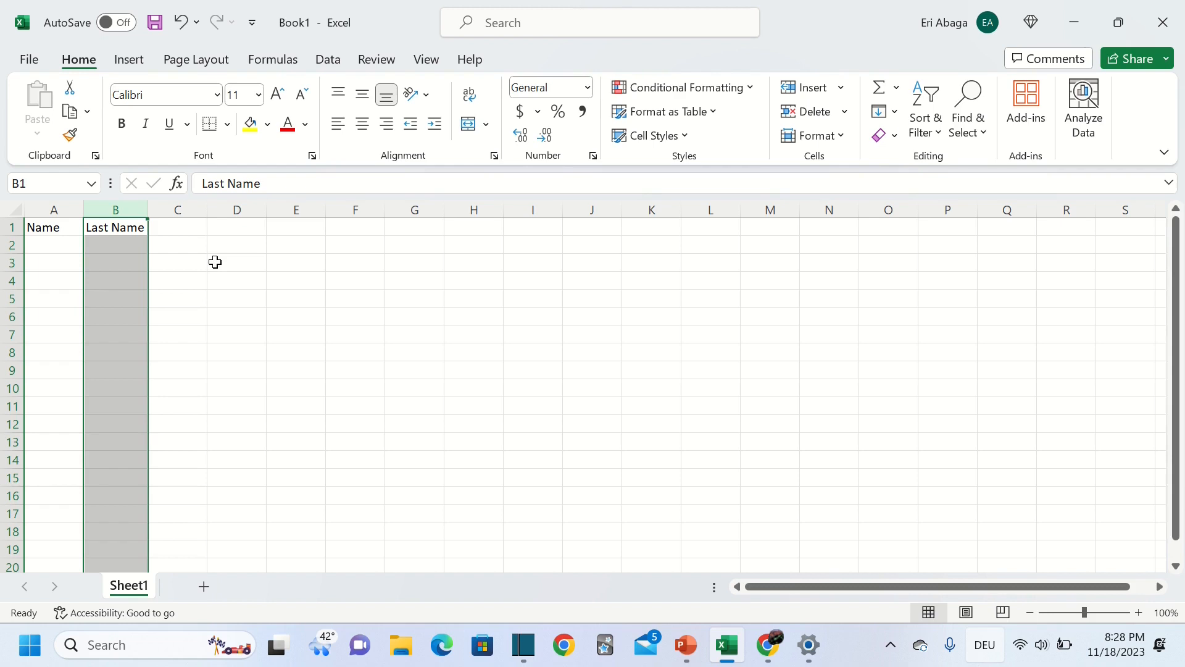
Add the headings Adress, B.Date, 2020 and 2021 in C1 through F1
click(180, 224)
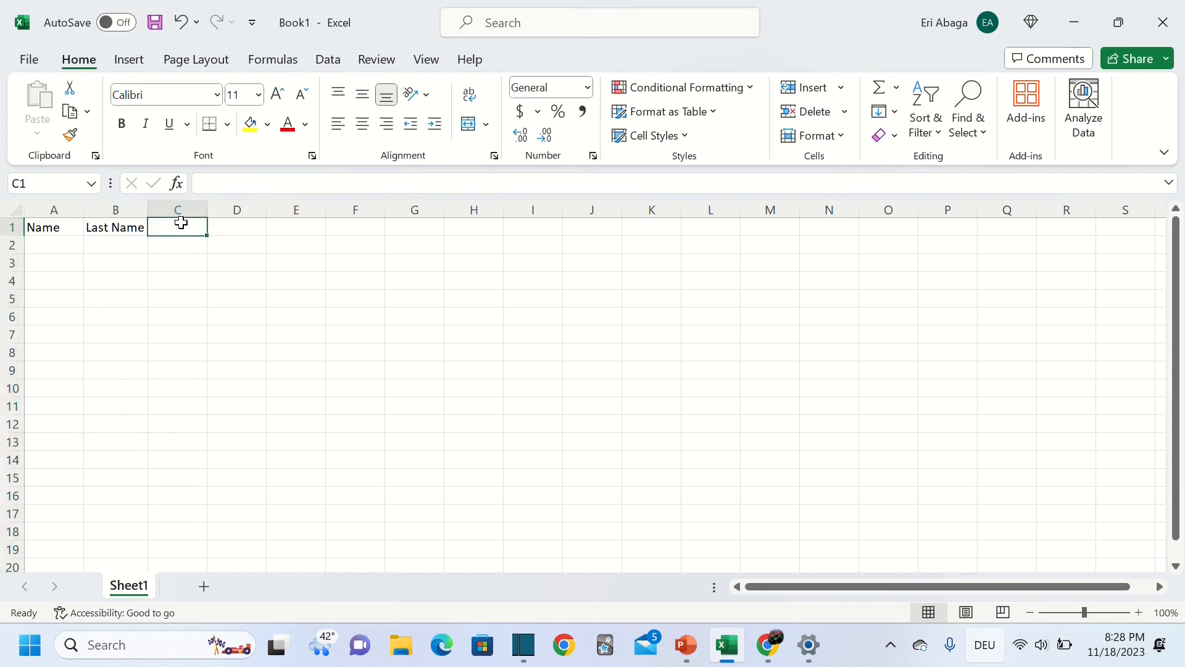
text(Adr)
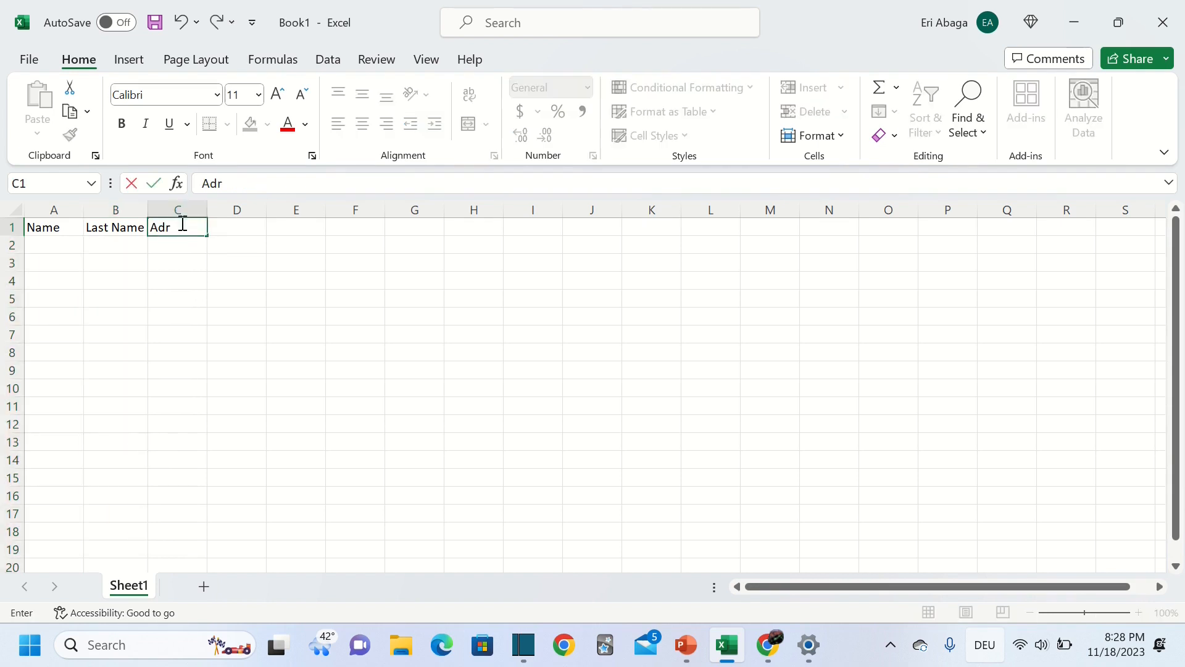
text(ess)
click(225, 226)
text(B)
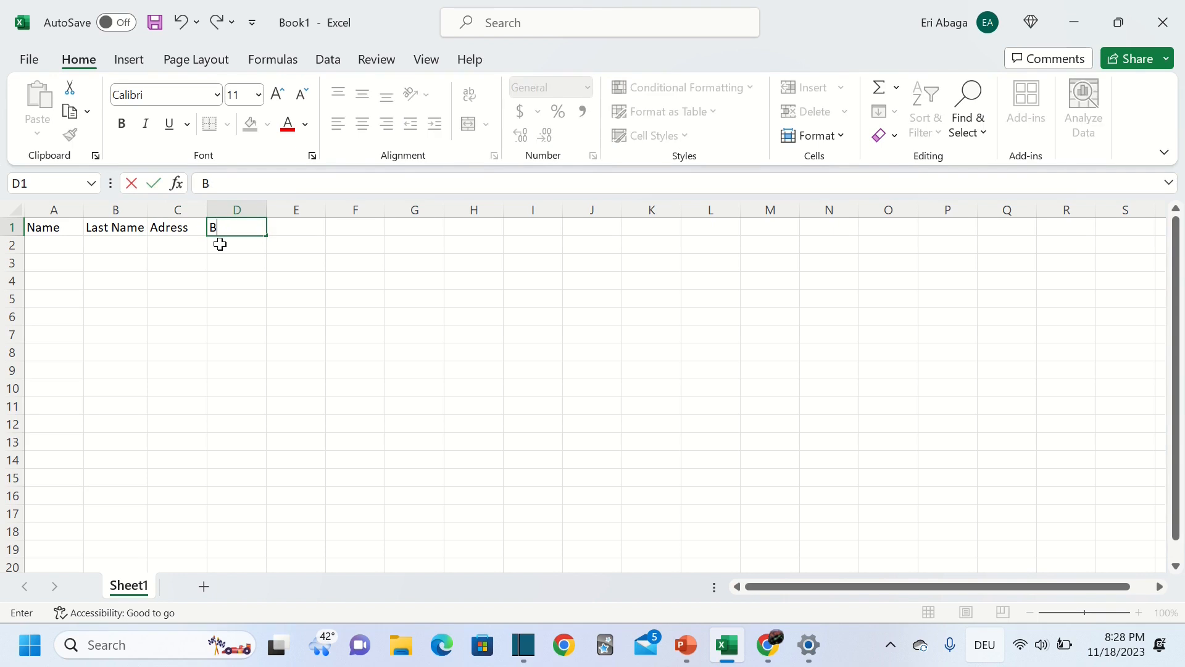
text(.Date)
click(296, 233)
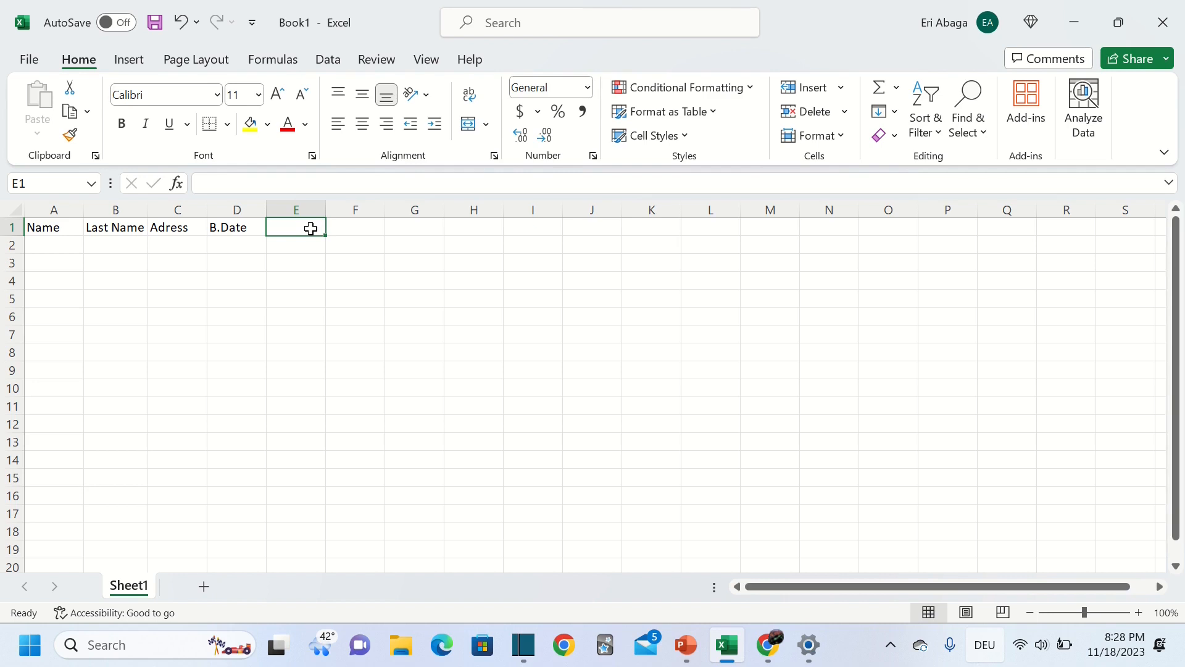
text(2020)
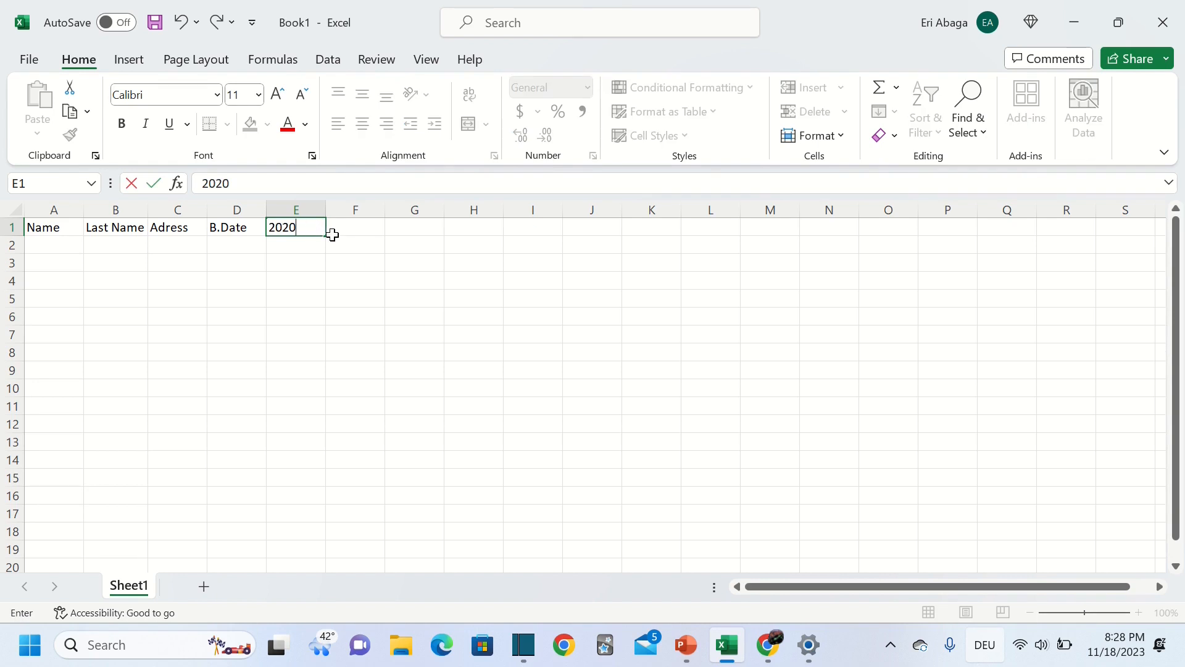
click(336, 229)
text(20)
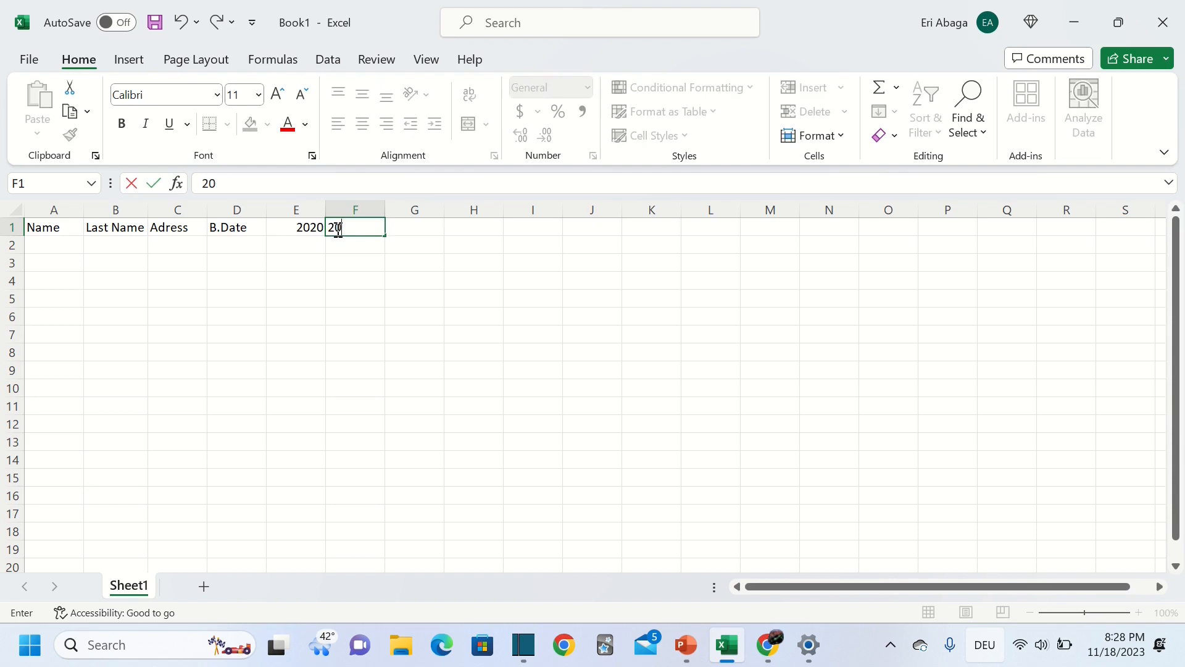
text(21)
Extend the 2020–2021 series from E1:F1 across to N1, reaching 2029
click(305, 227)
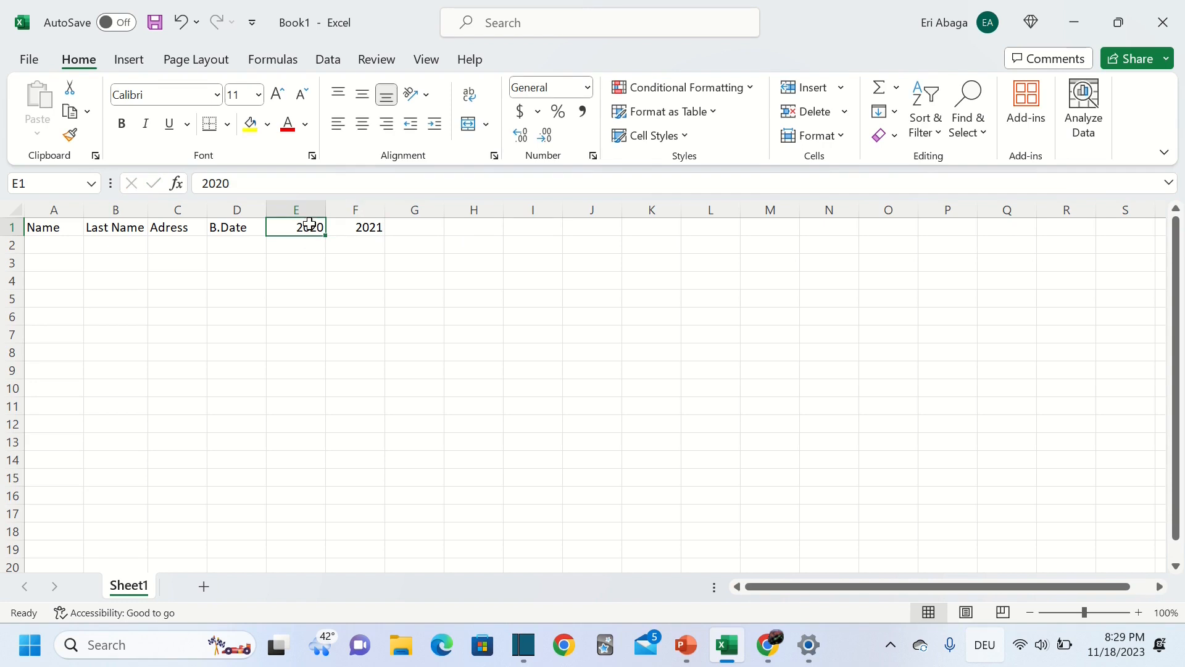
drag(309, 224, 374, 227)
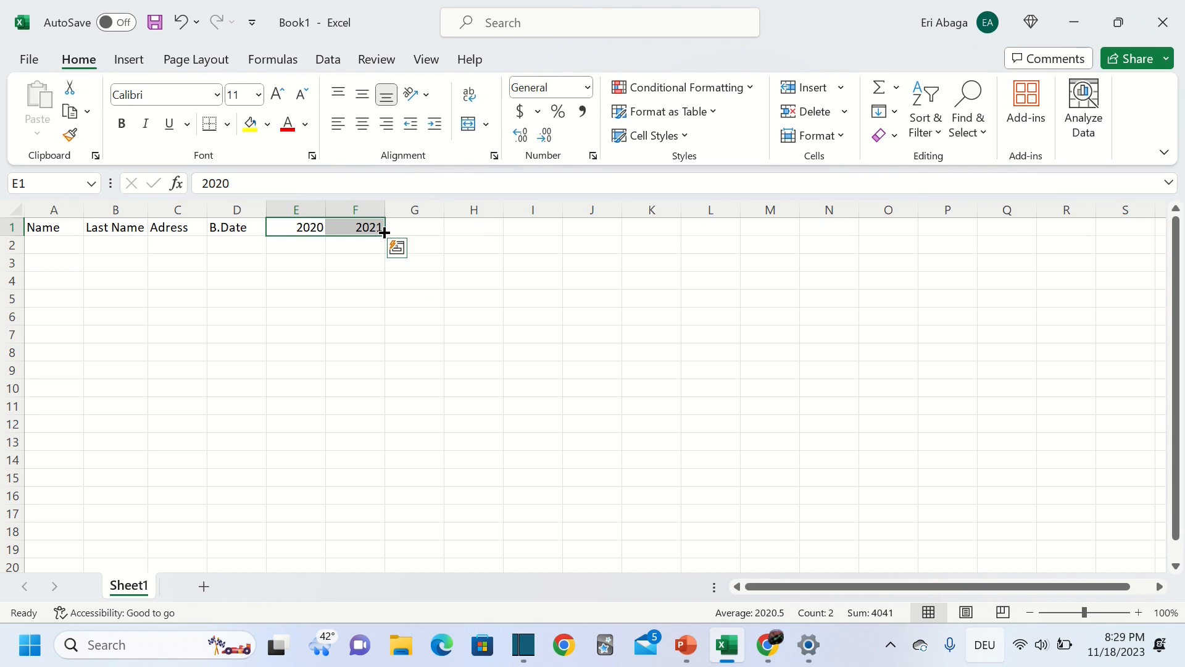
drag(384, 232, 859, 226)
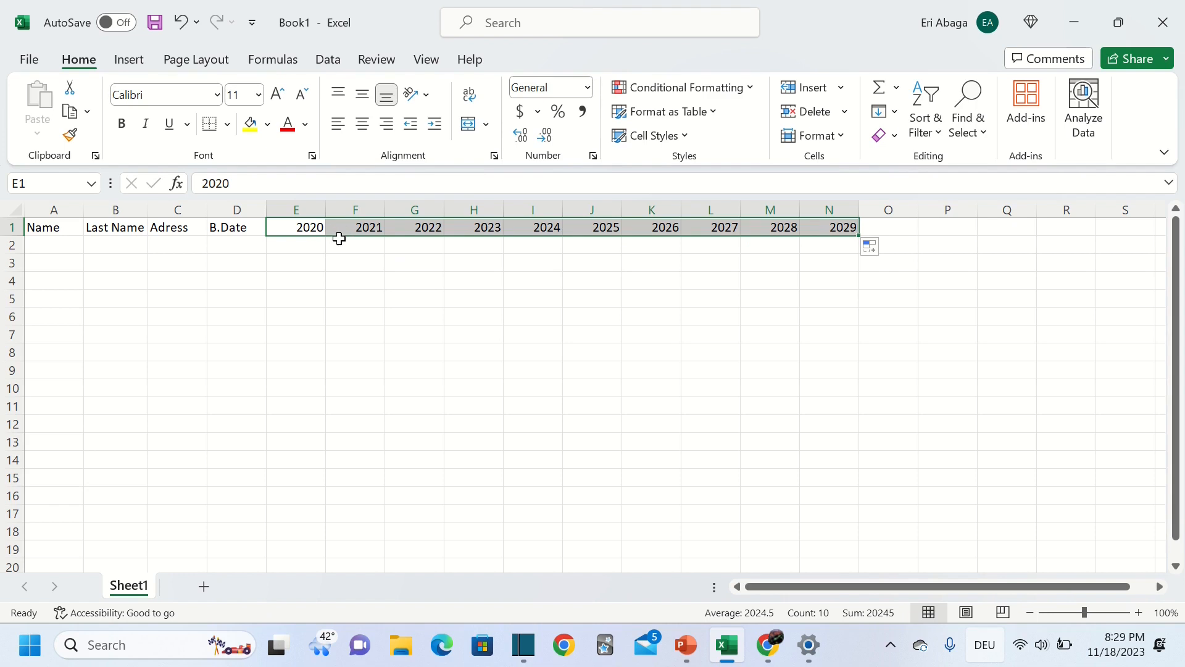
click(824, 348)
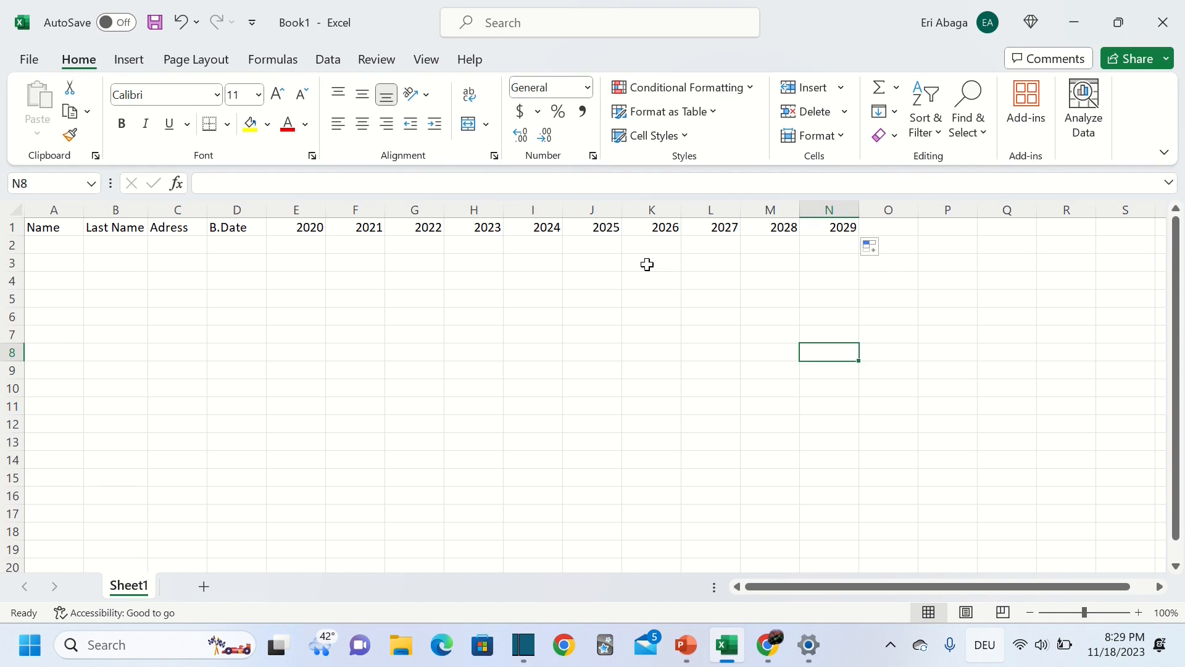
Enter the five people's first names in A2 to A6, fixing the fifth name's spelling
click(50, 250)
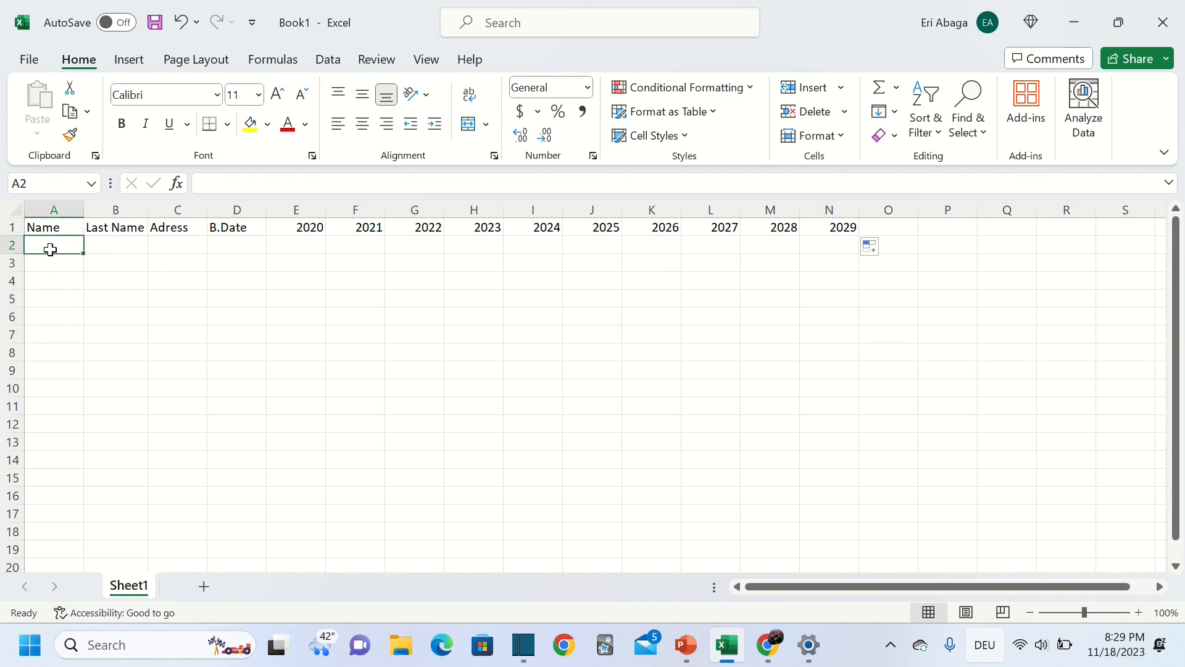
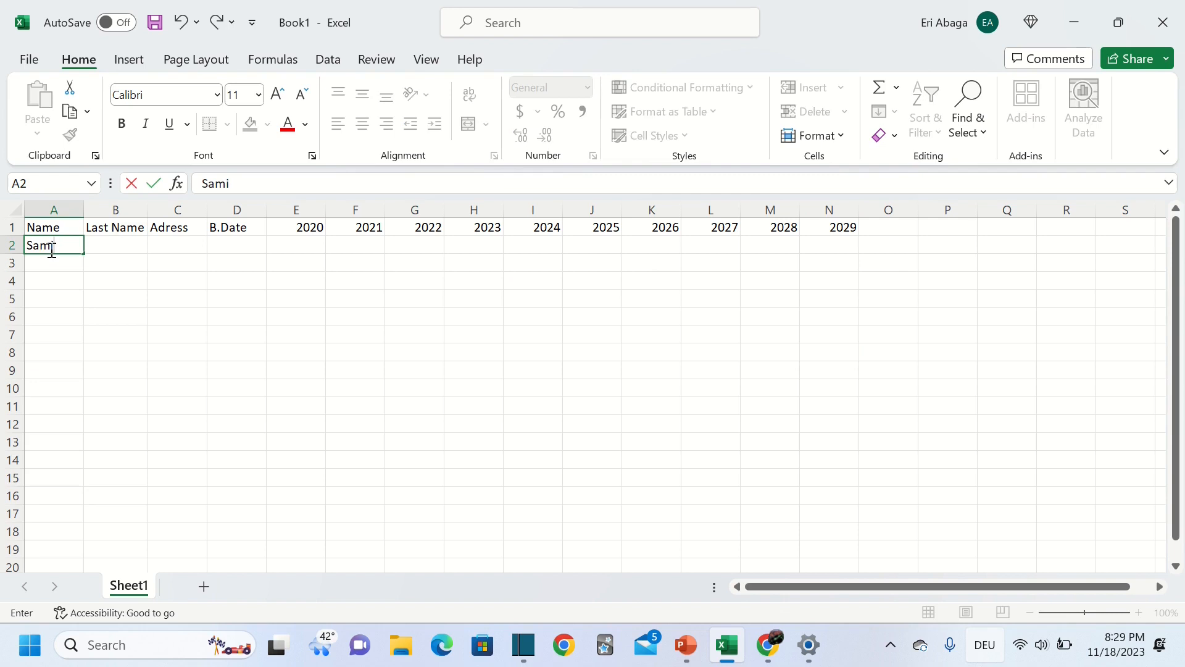
key(Return)
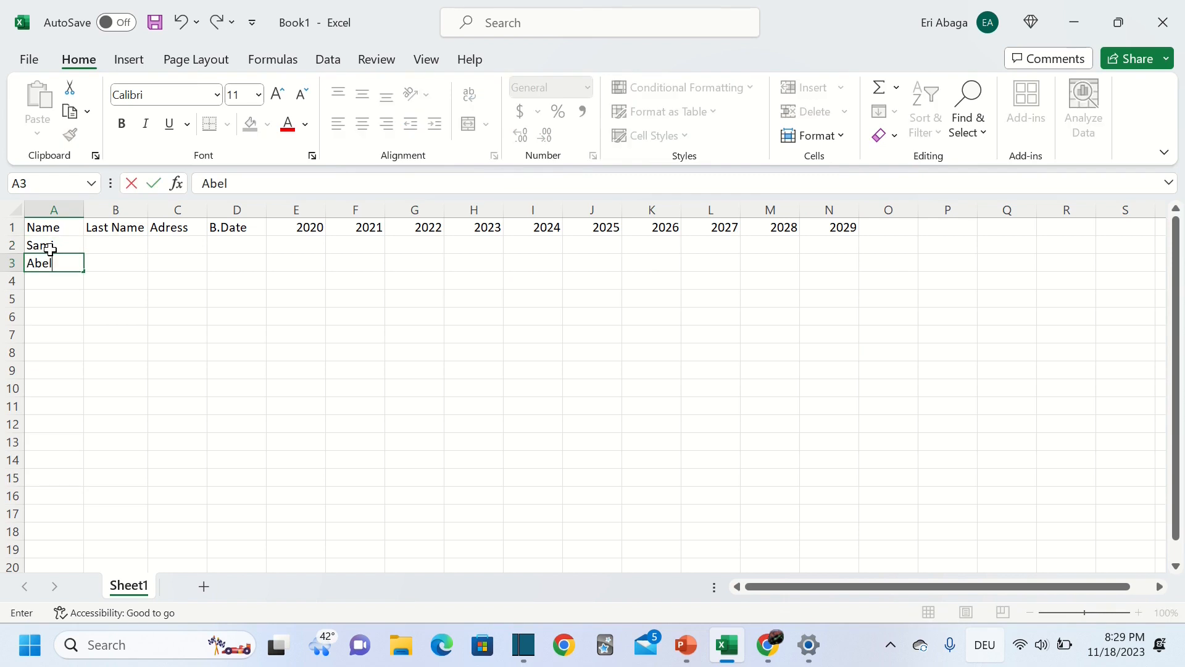
key(Return)
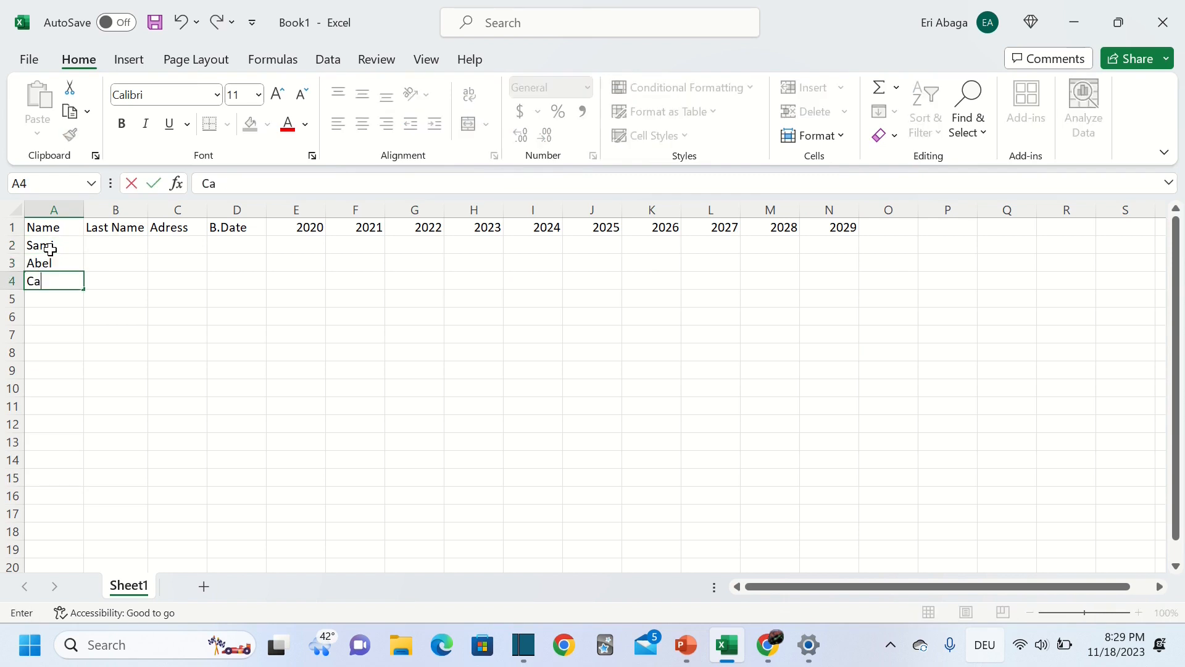
key(Return)
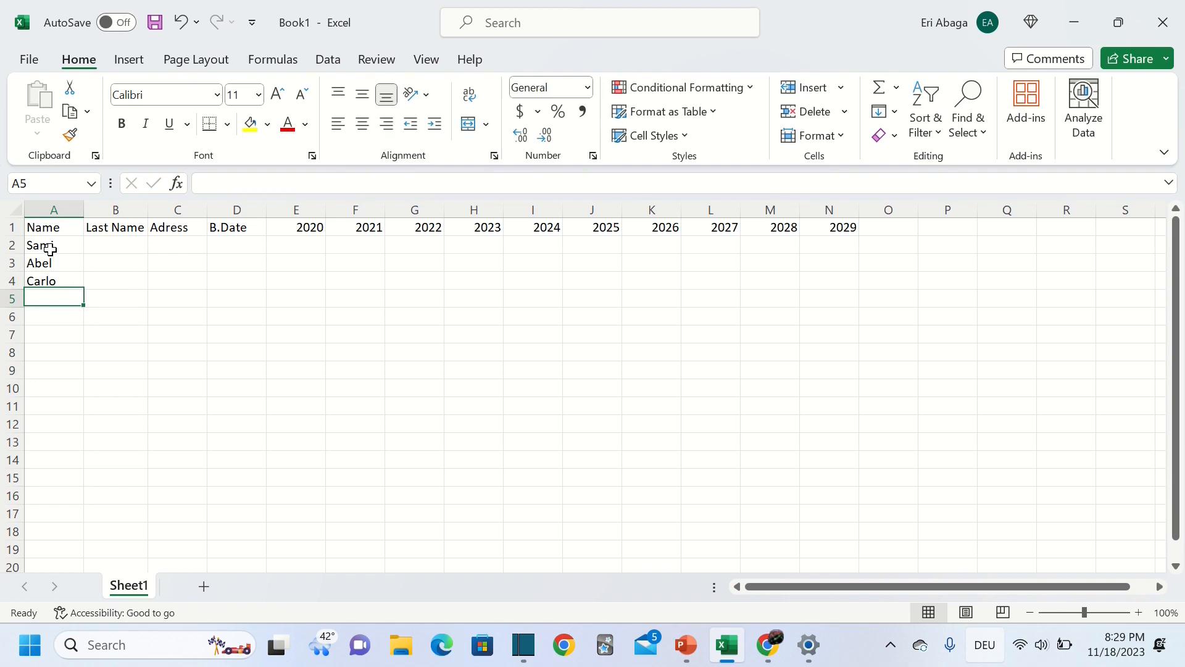
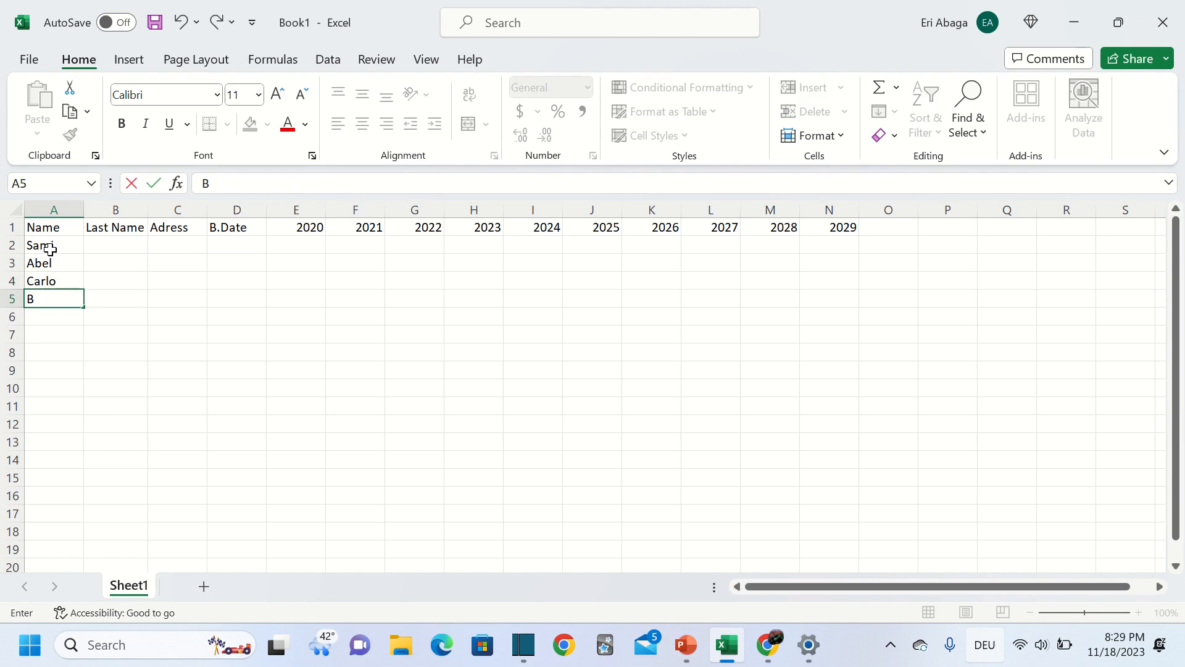
key(Return)
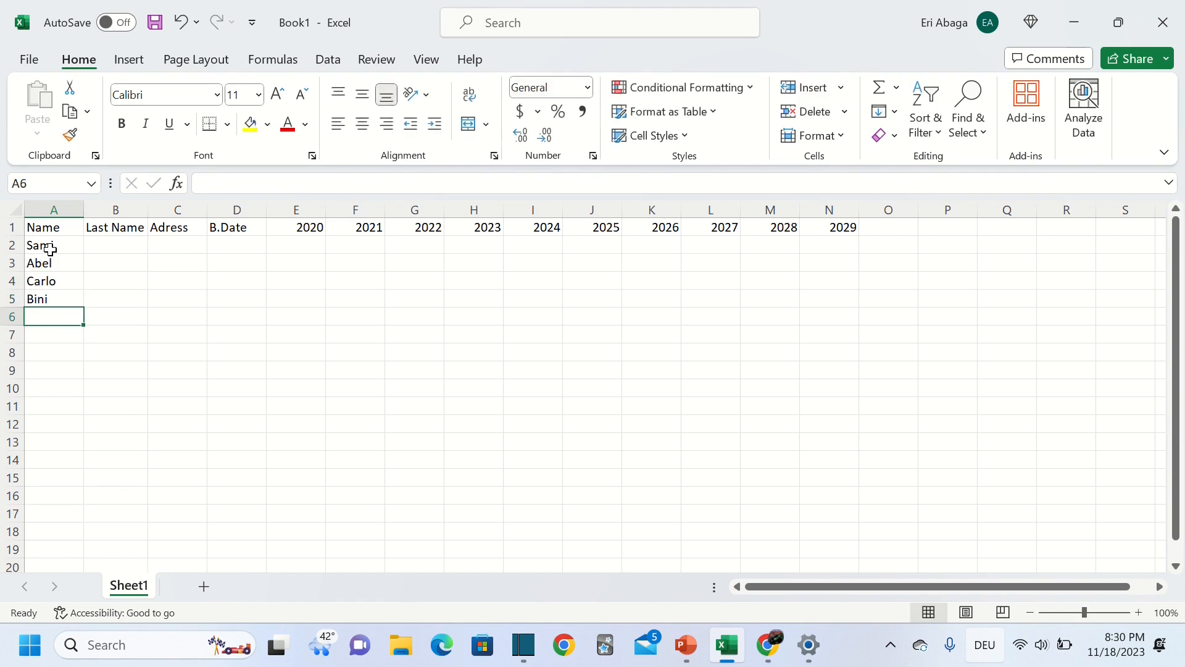
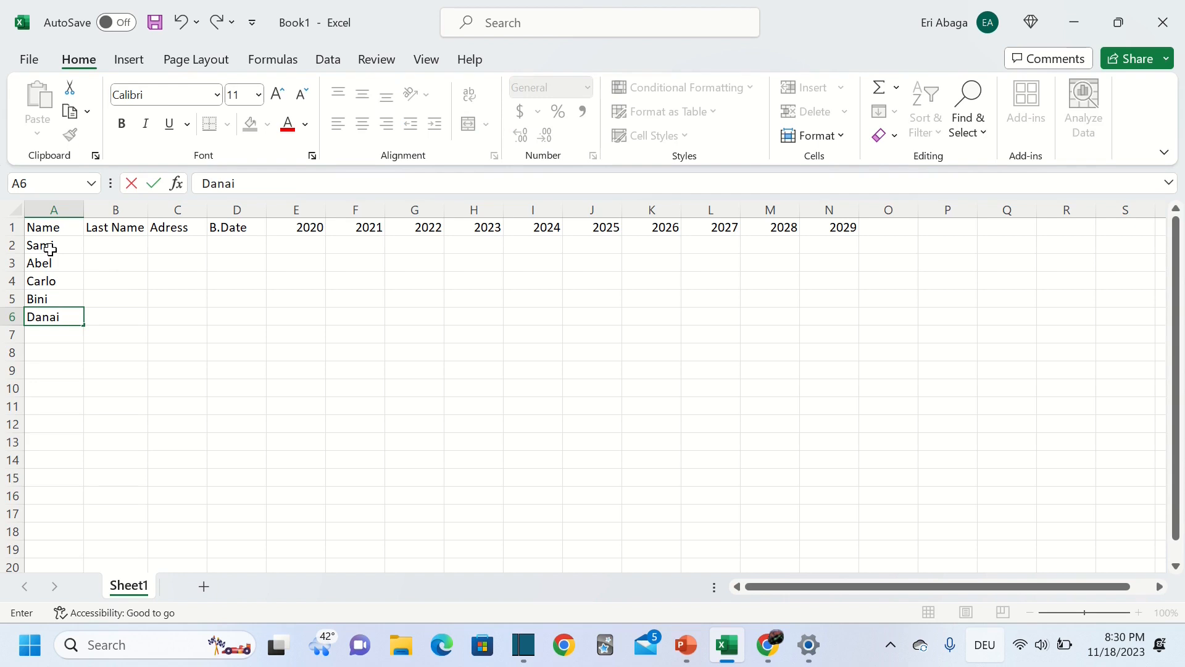
key(ctrl+Return)
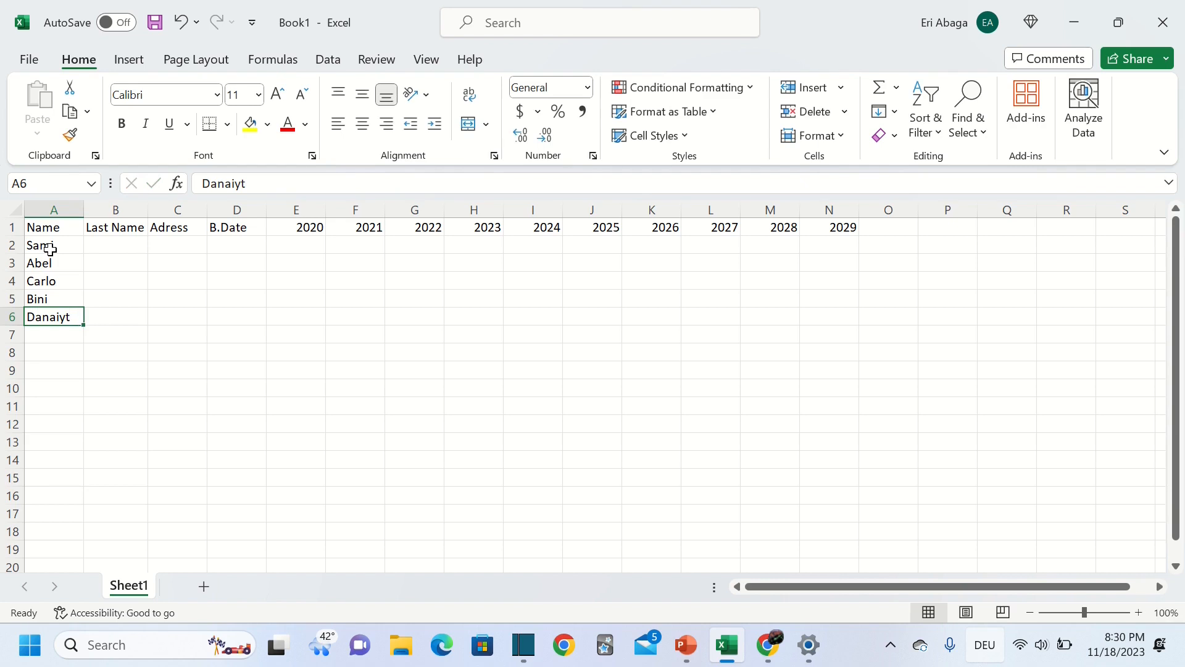
double_click(66, 318)
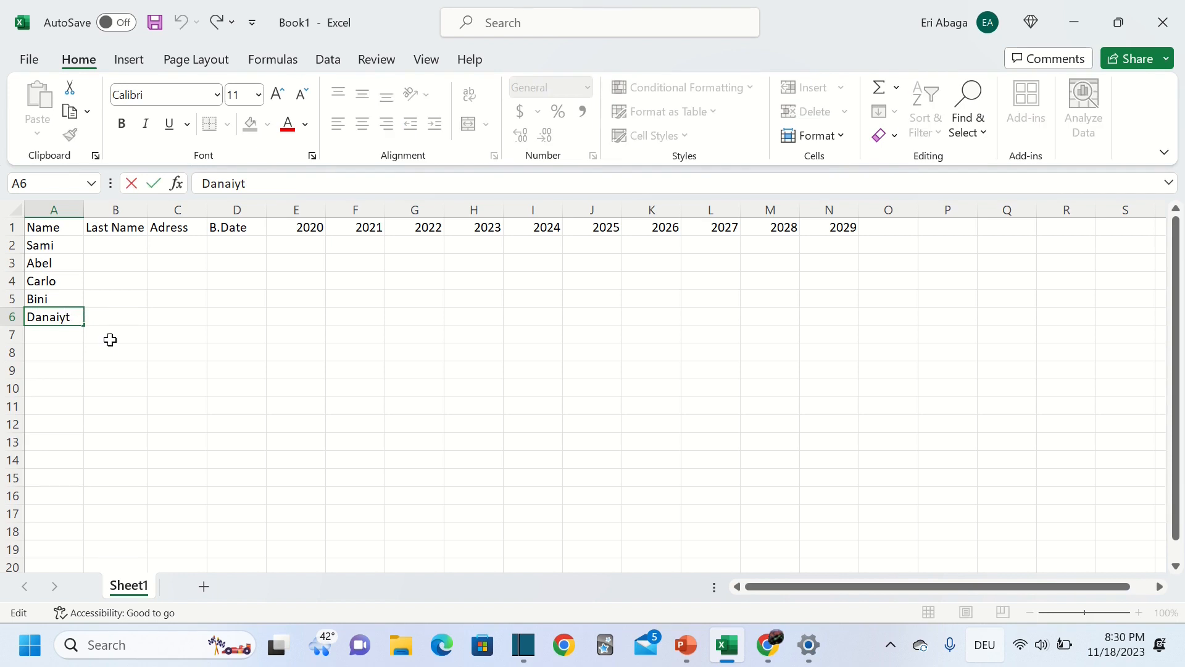
key(BackSpace)
Type the five people's last names into B2 through B6, correcting a typo in B3
click(126, 250)
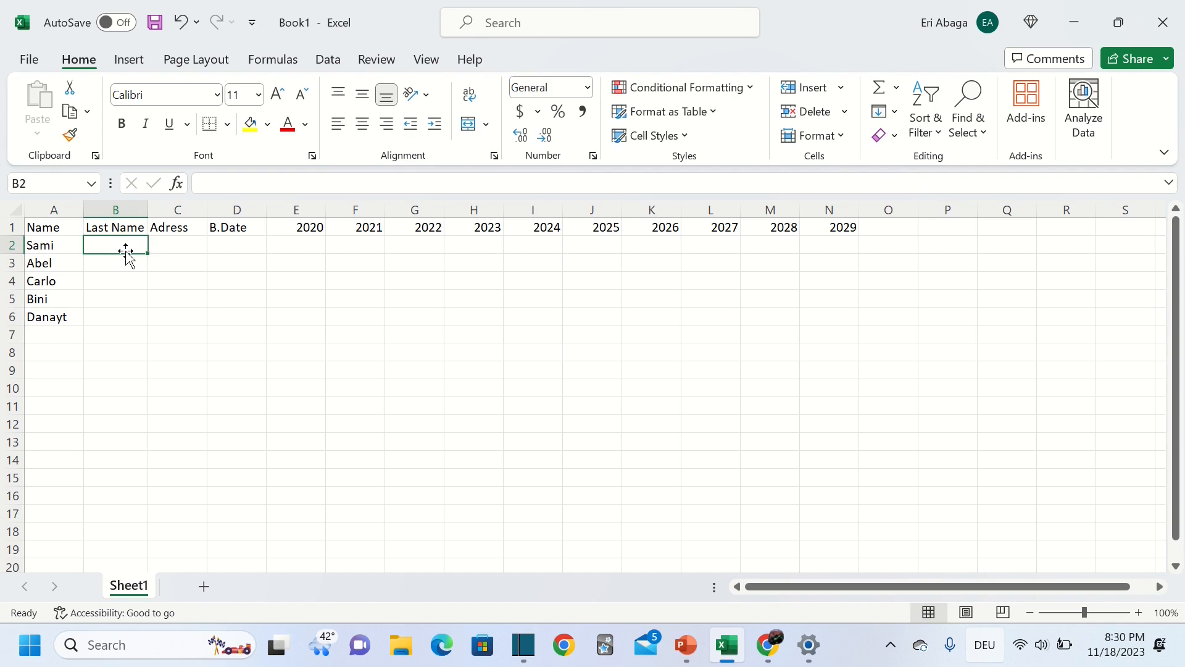
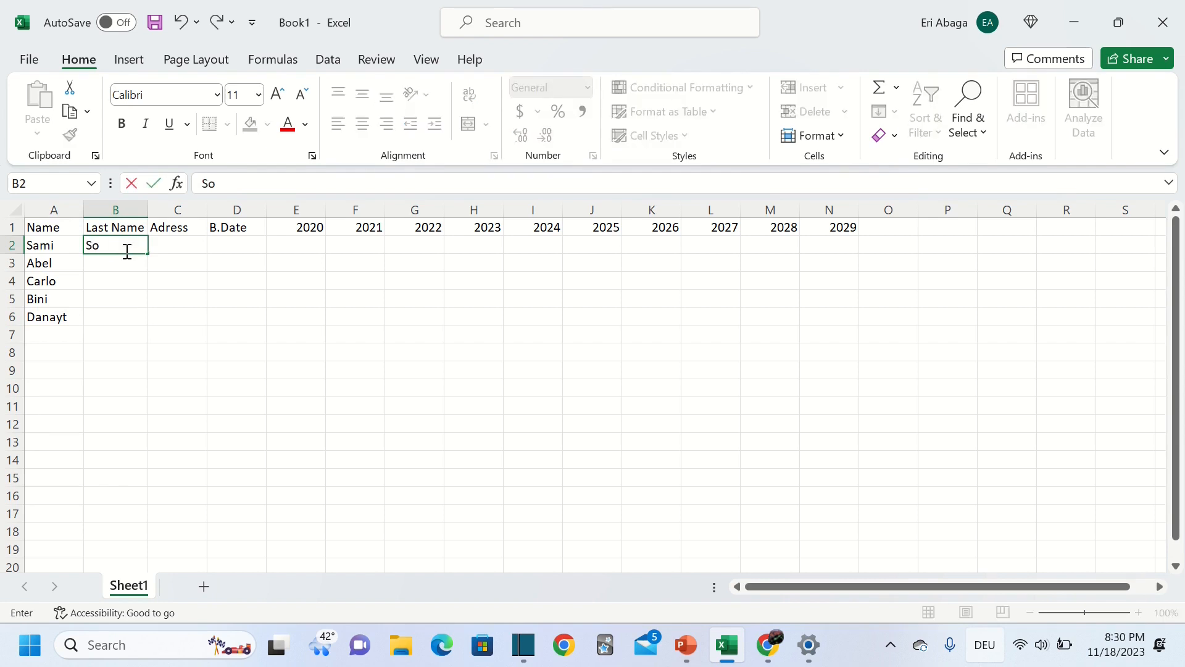
key(Return)
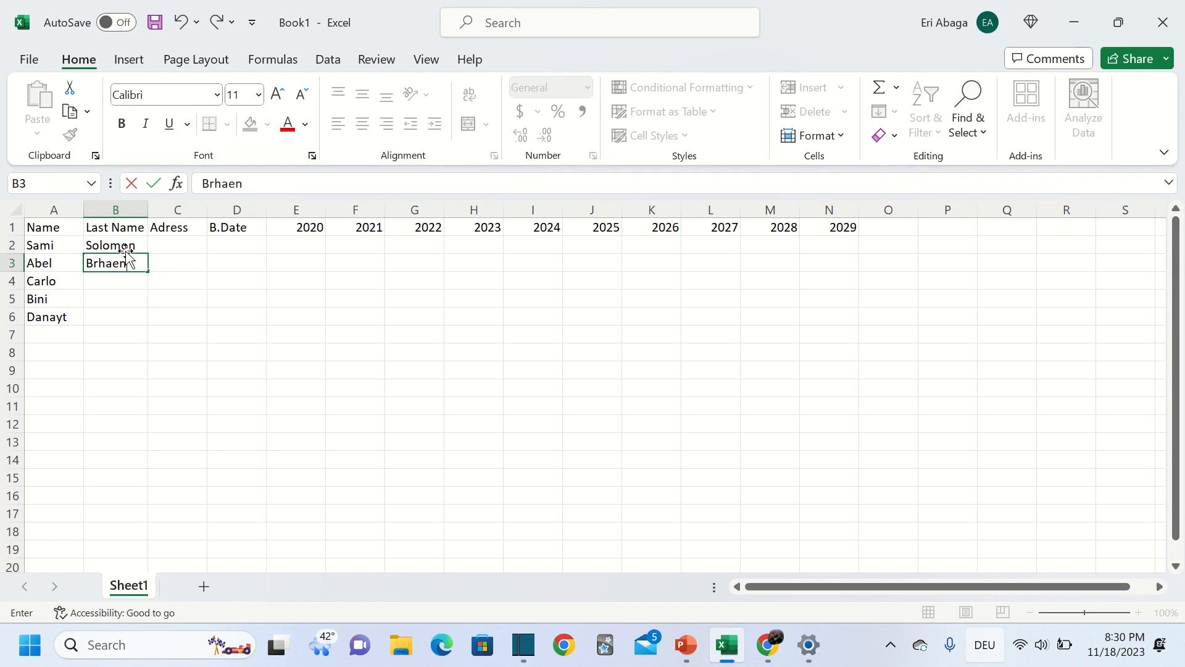
key(Return)
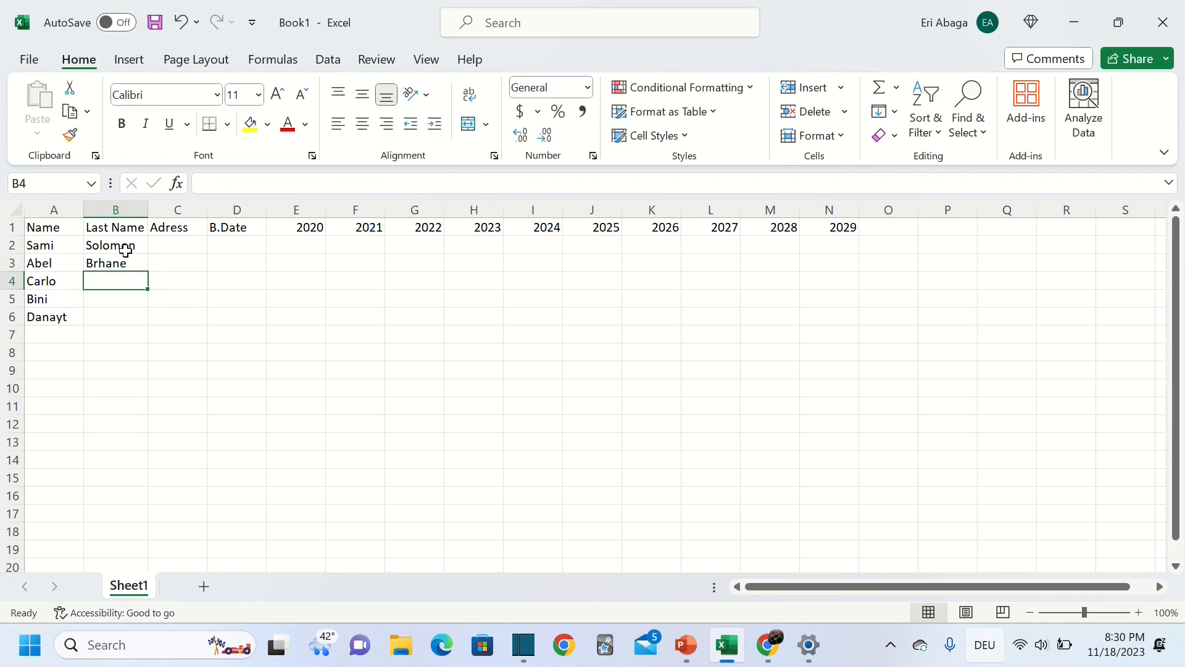
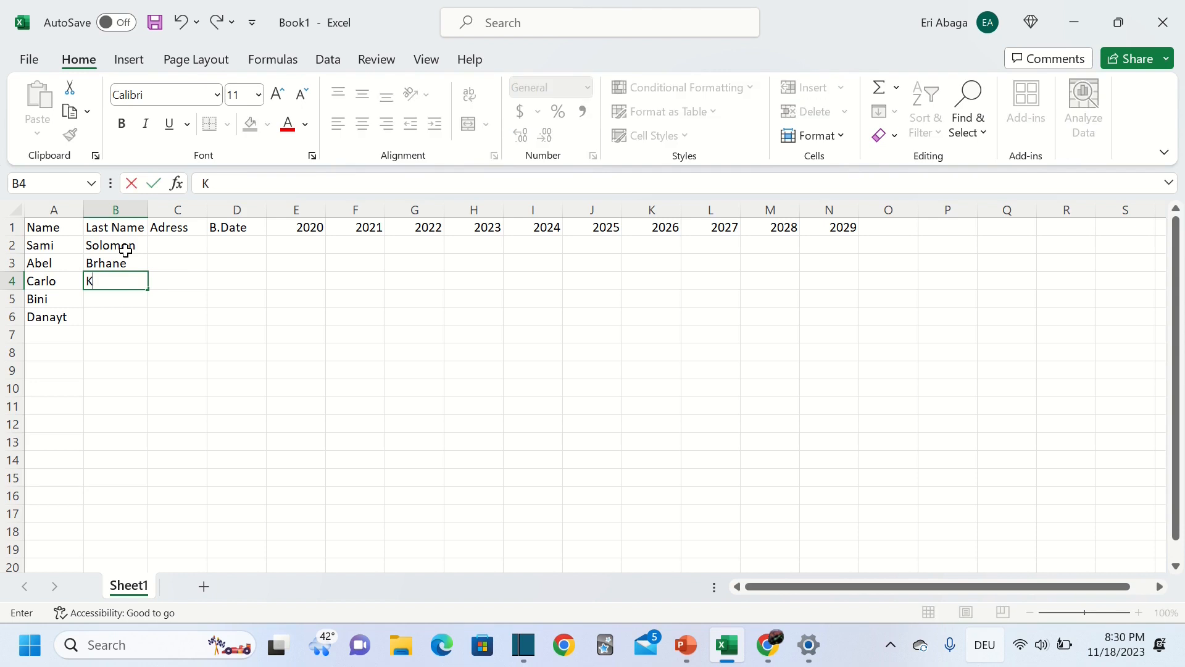
key(Return)
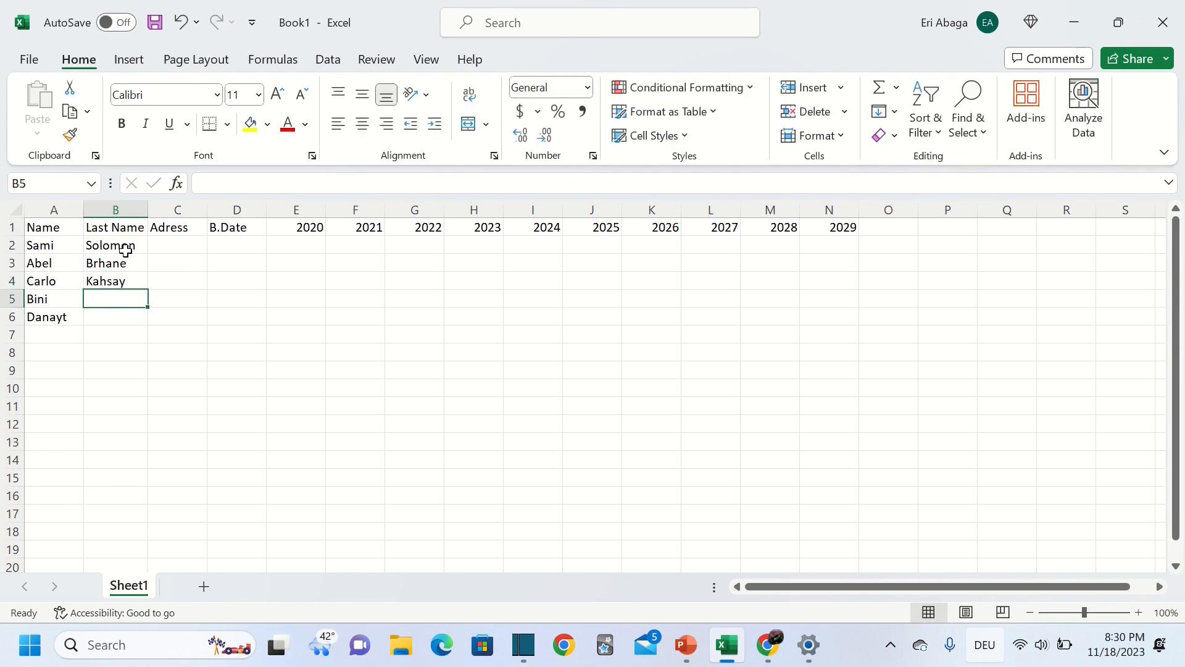
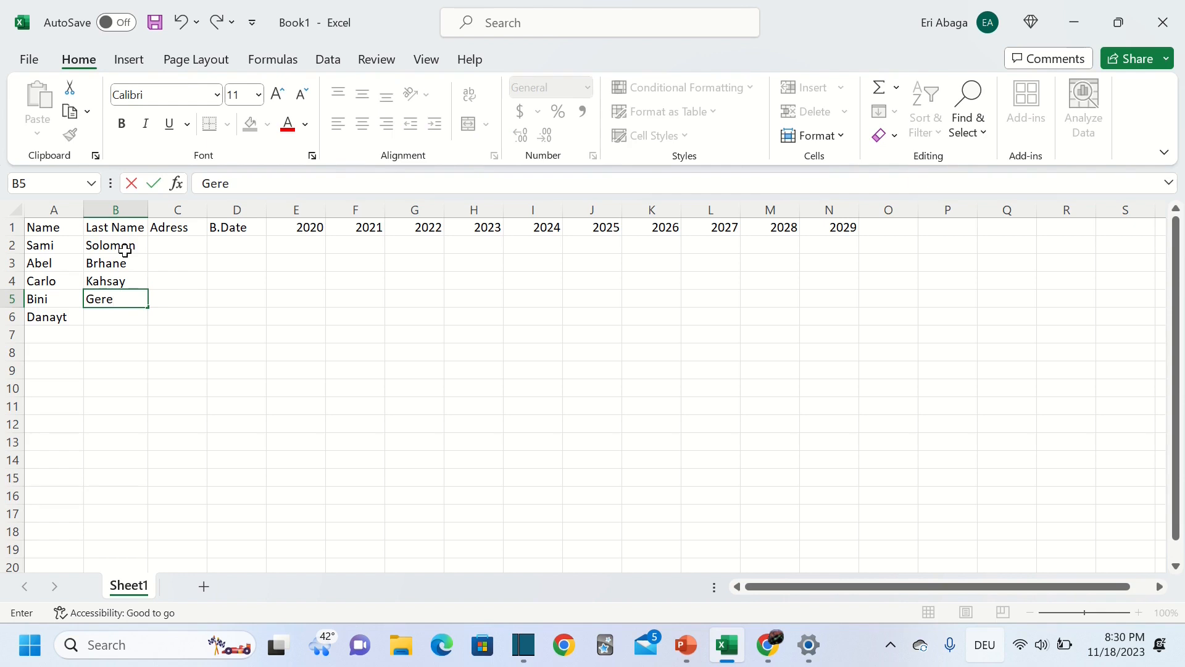
key(Return)
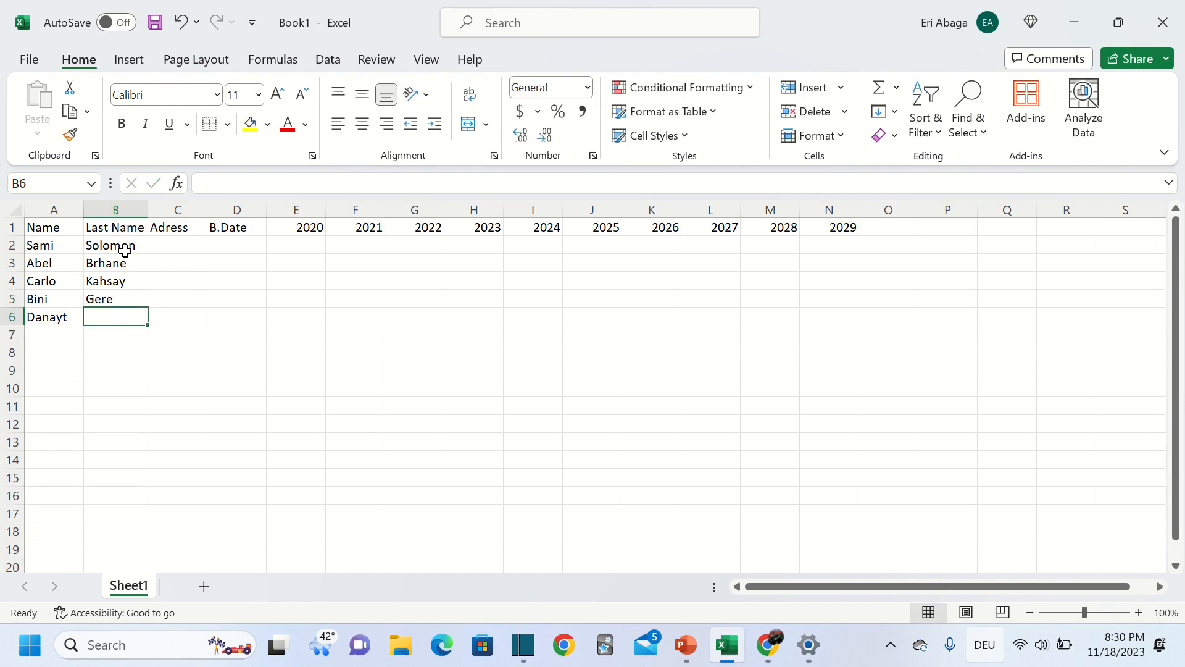
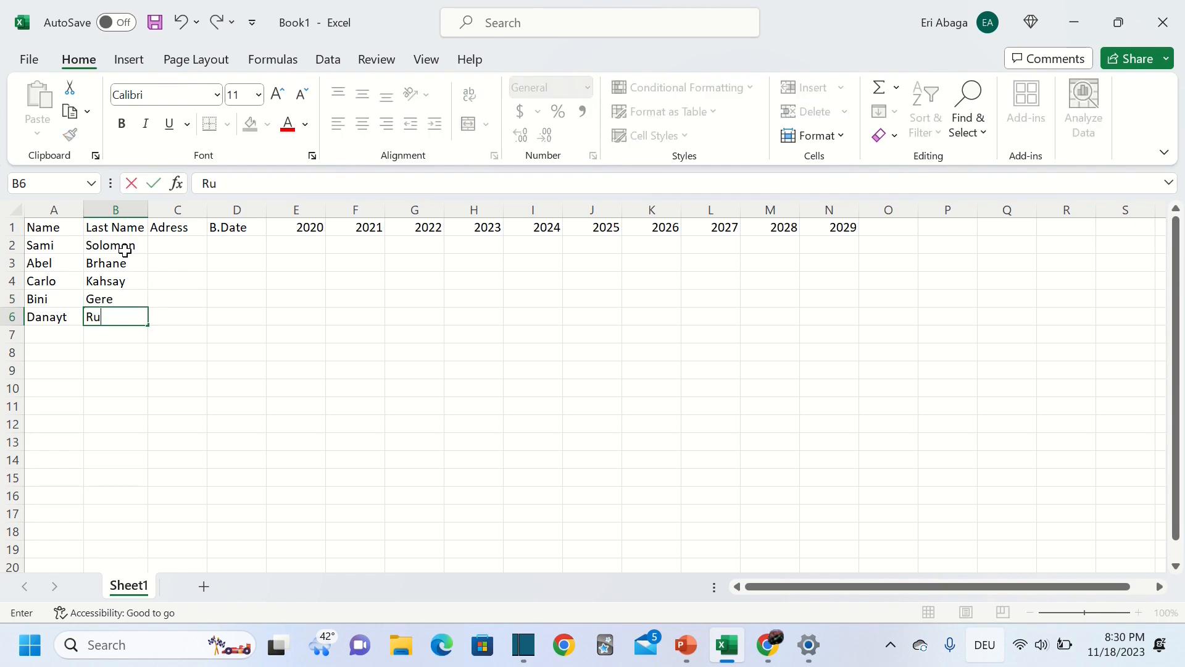
Enter the towns Barentu, Keren, Senafe, Asmara and Massawa in C2 through C6
click(177, 242)
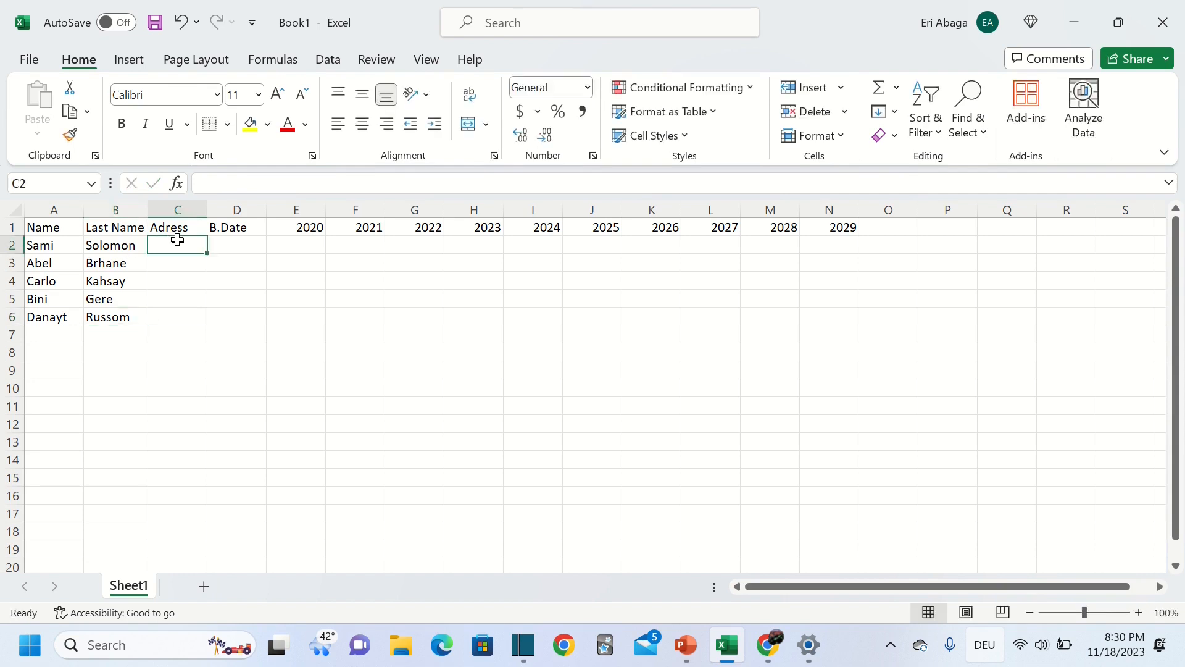
text(BArentu)
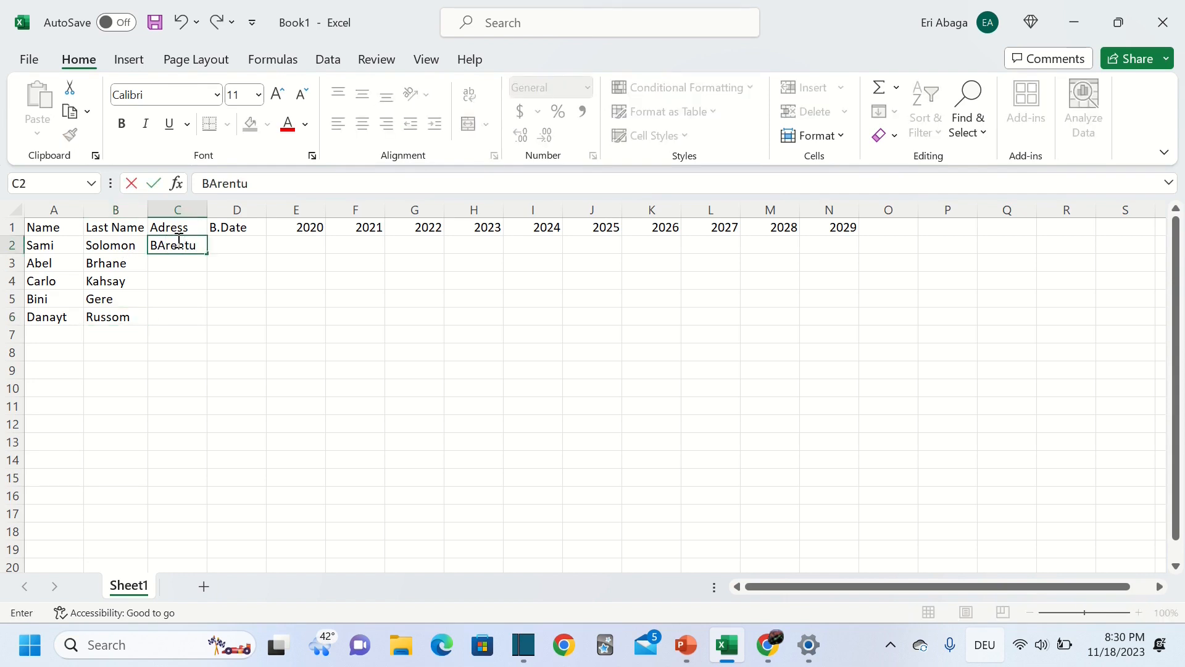
key(Return)
text(Keren)
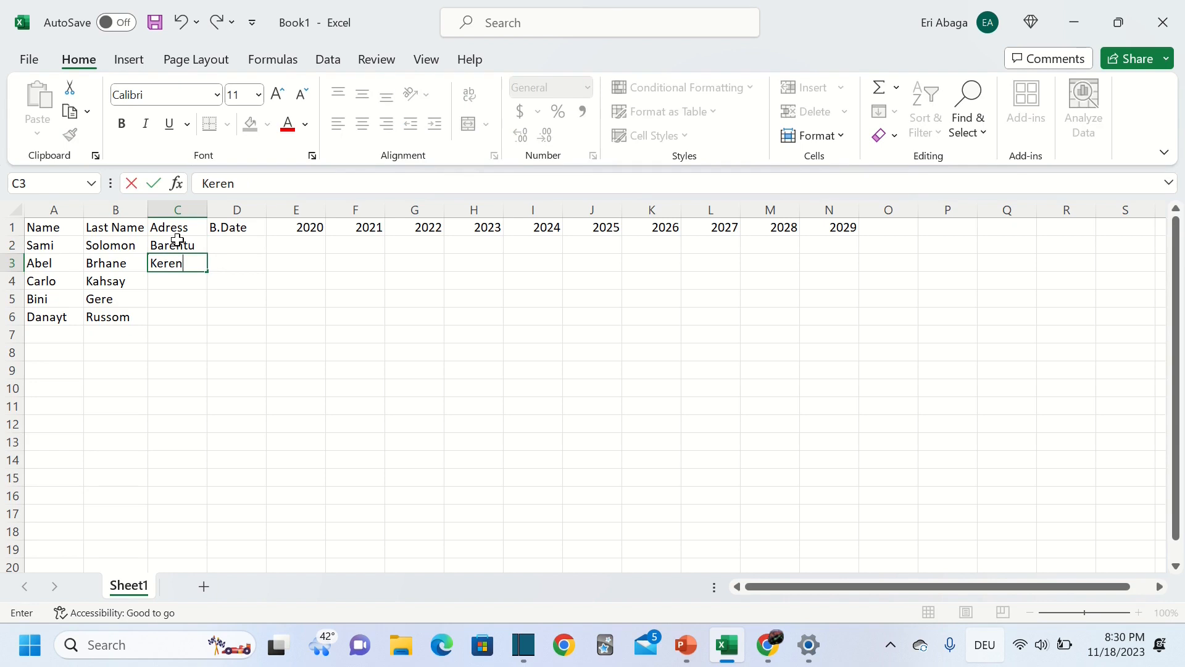
key(Return)
text(Se)
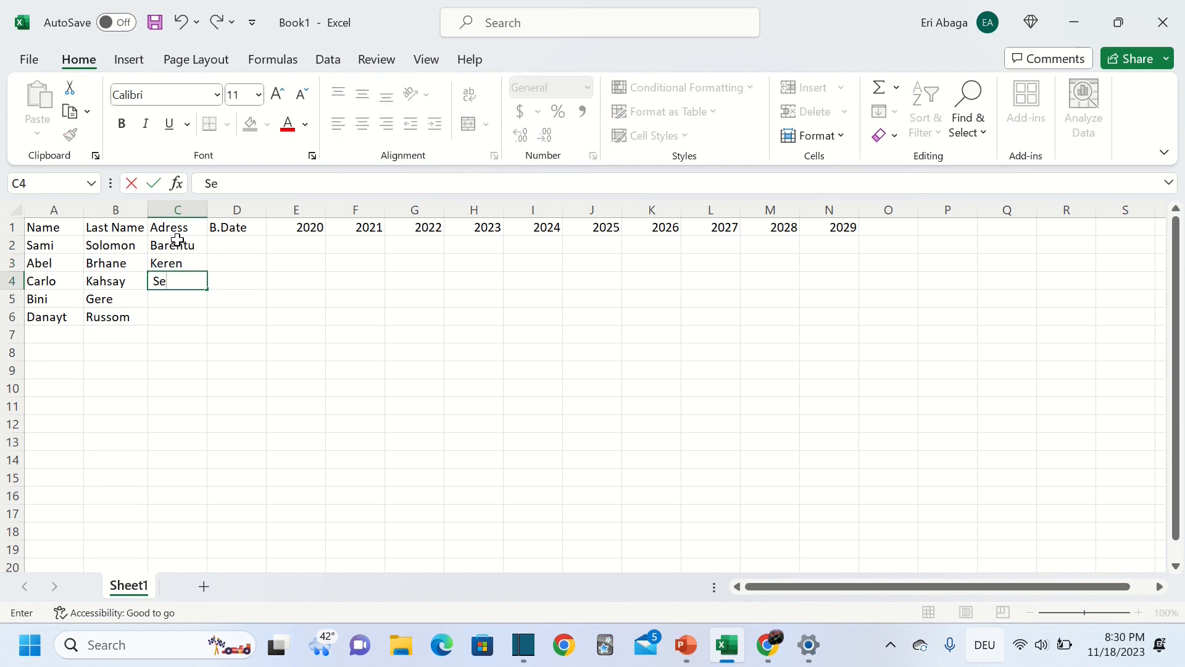
text(nafe)
key(Return)
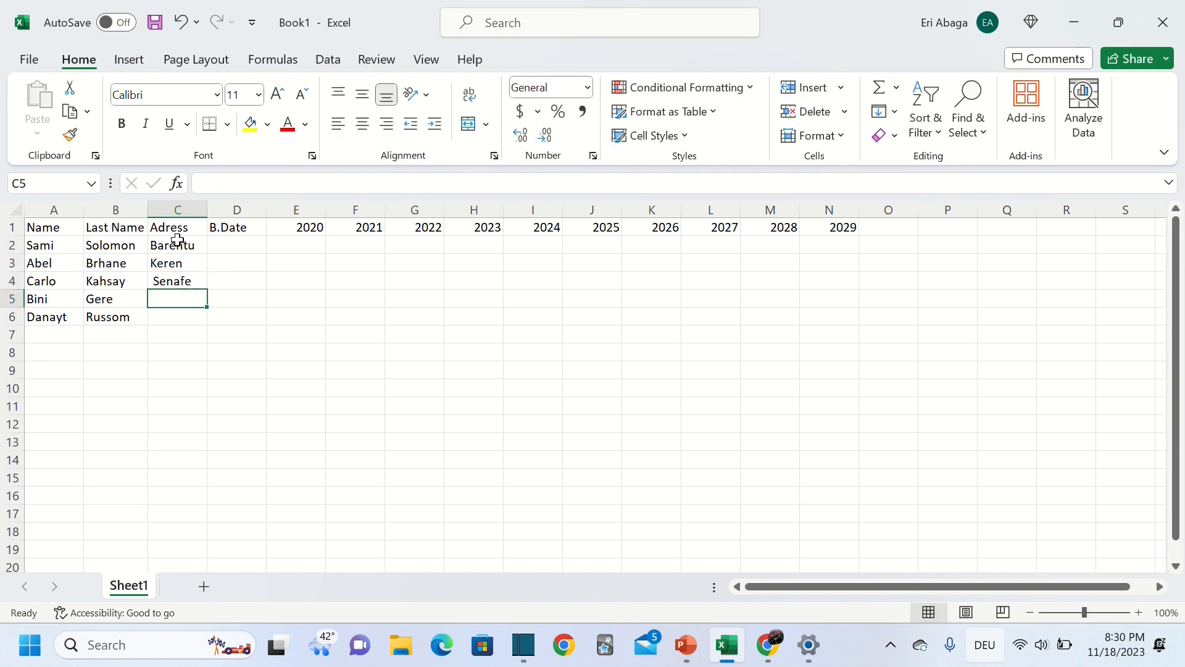
text(Asmara)
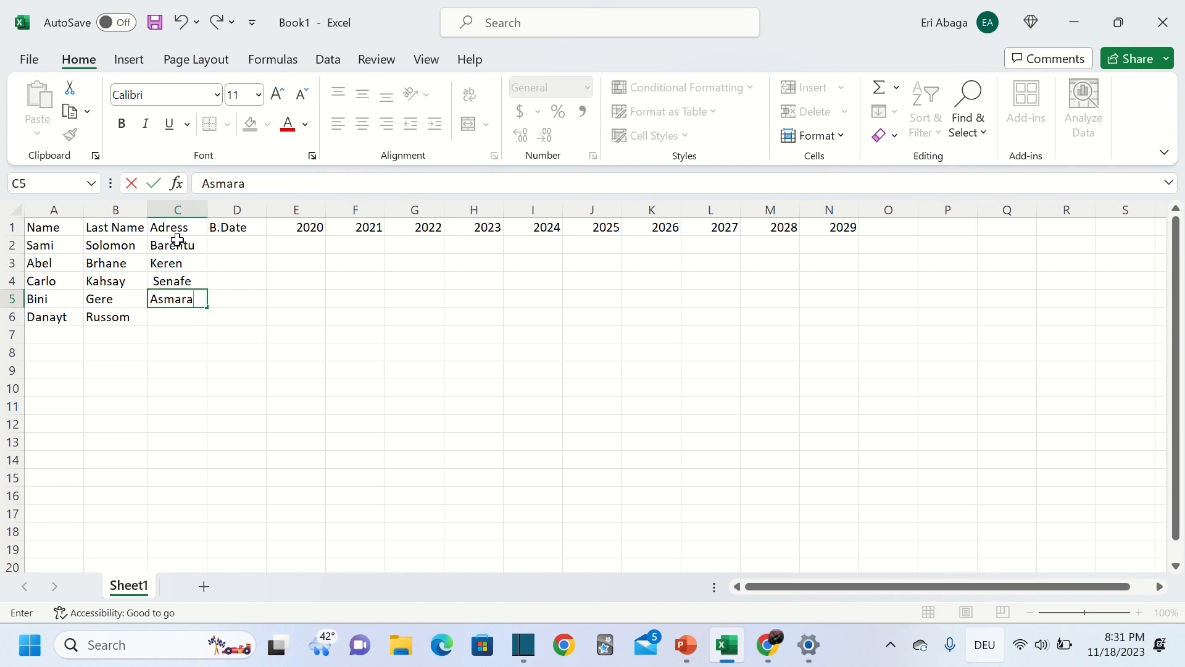
key(Return)
text(Ma)
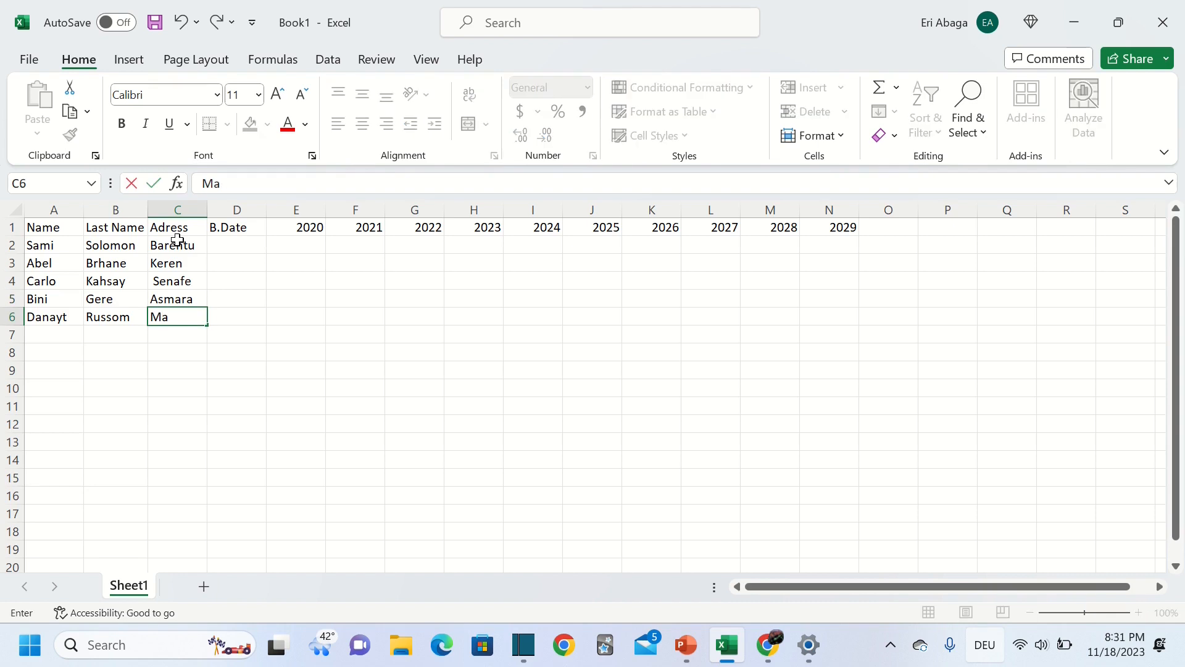
text(saw)
key(BackSpace)
key(BackSpace)
text(ssawa)
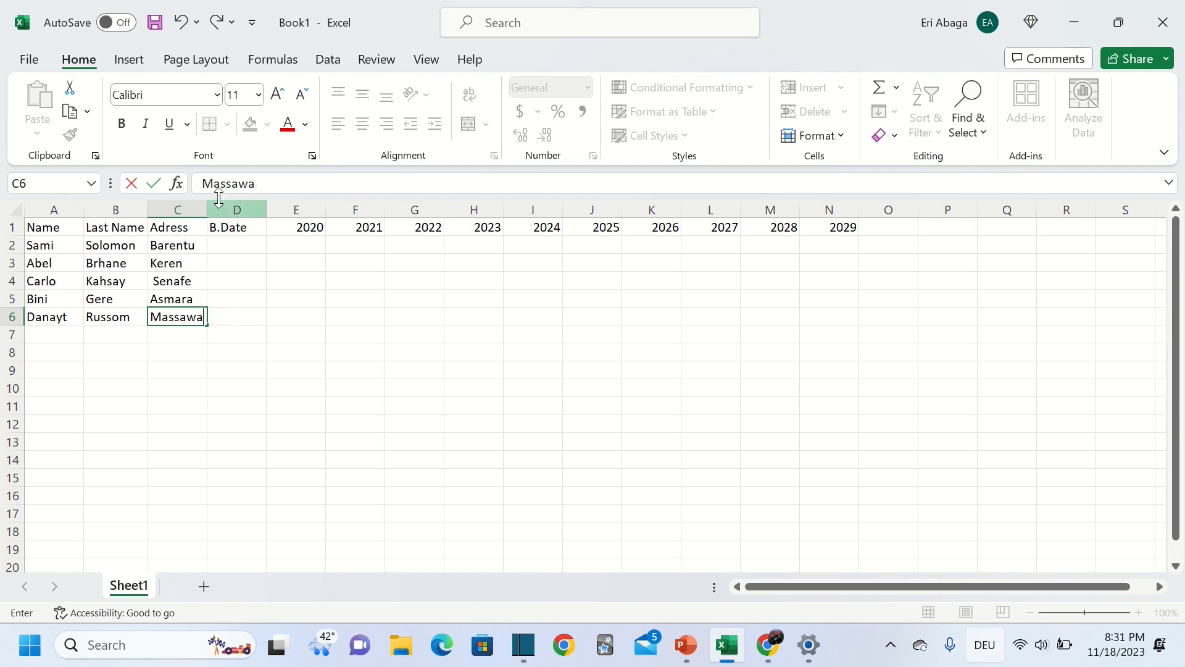
click(236, 245)
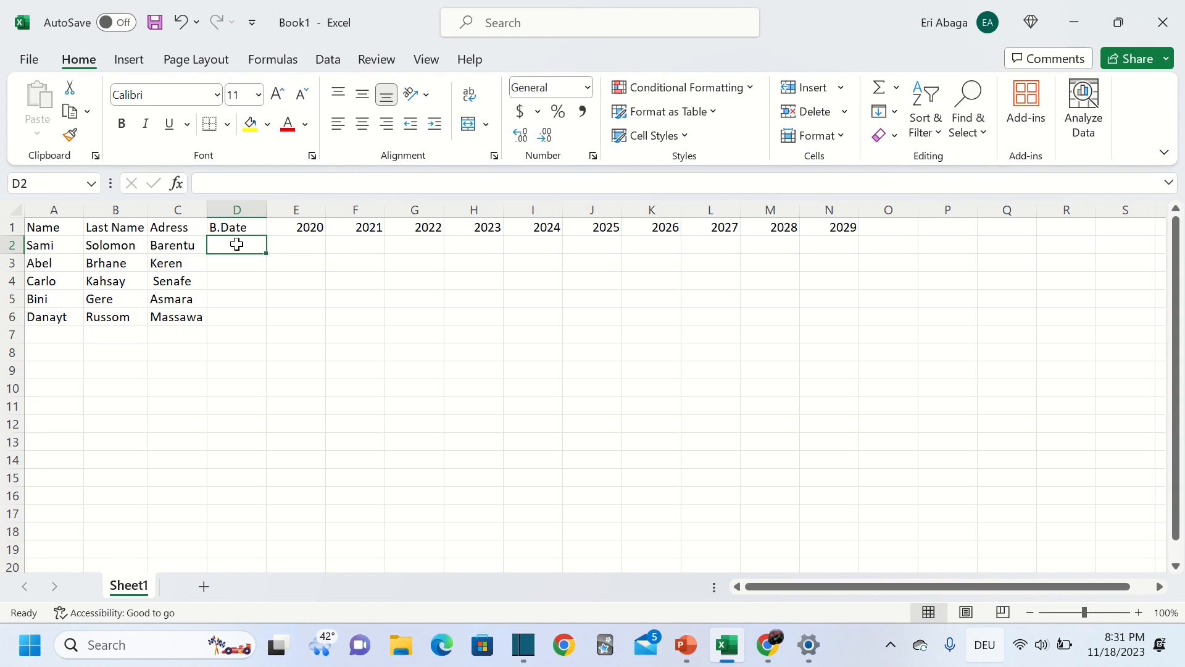
Enter the birth dates 12/09/1994 and 1/9/1980 in D2 and D3
text(12/)
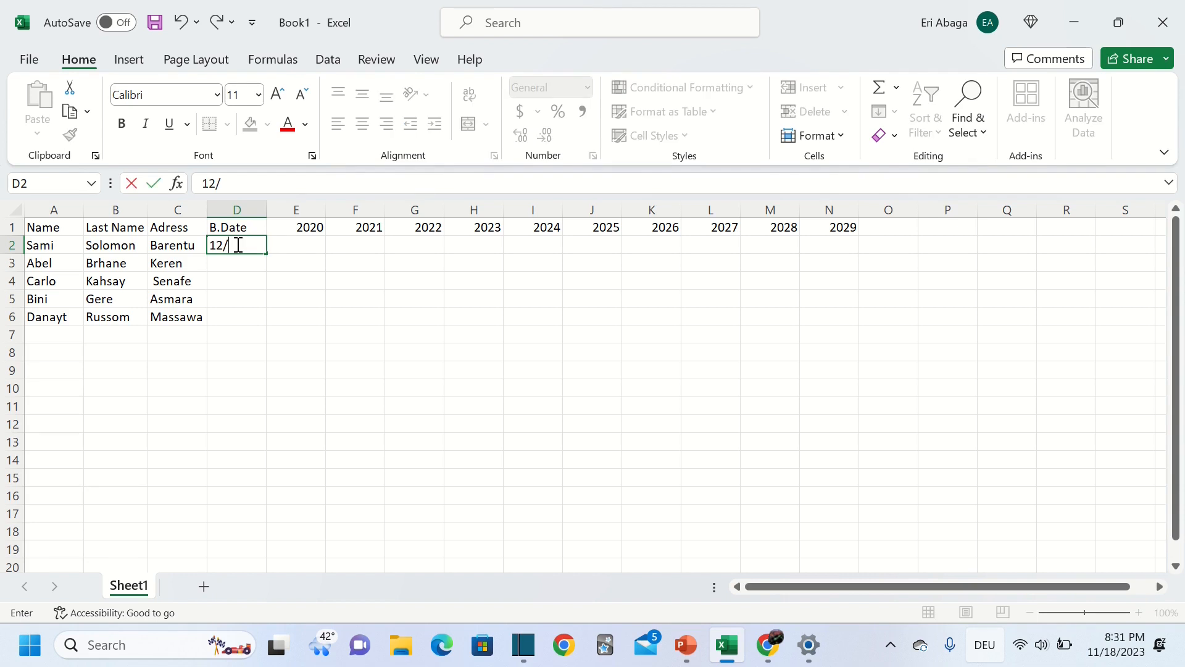
text(=))
key(BackSpace)
text(09/1994)
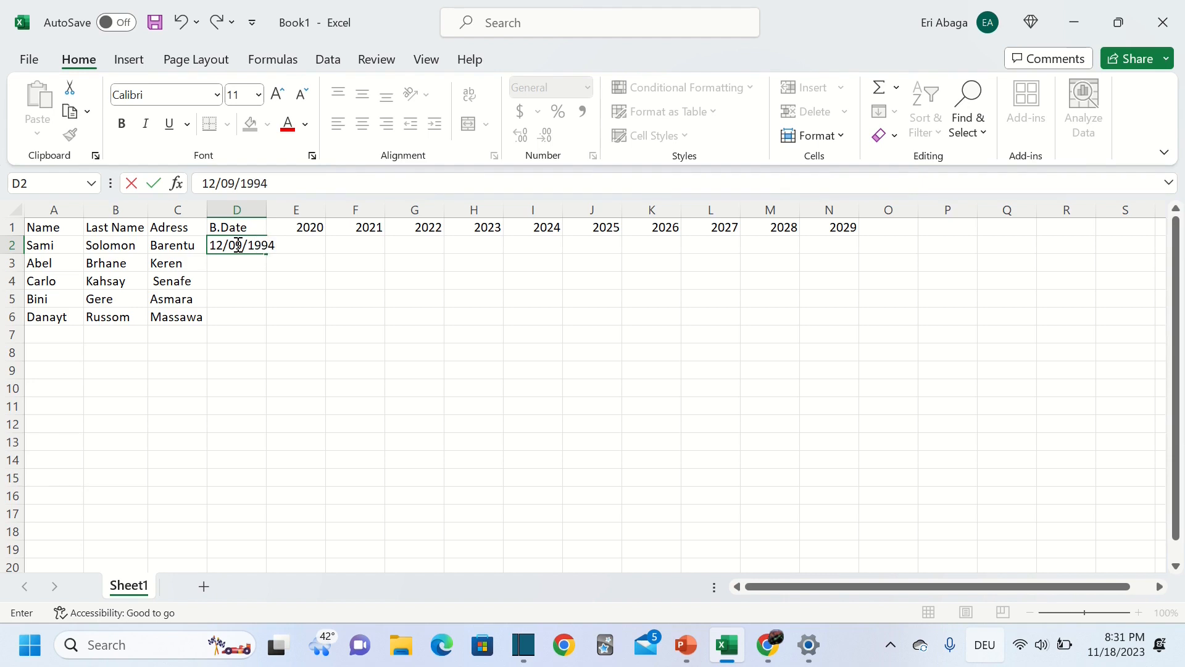
key(Return)
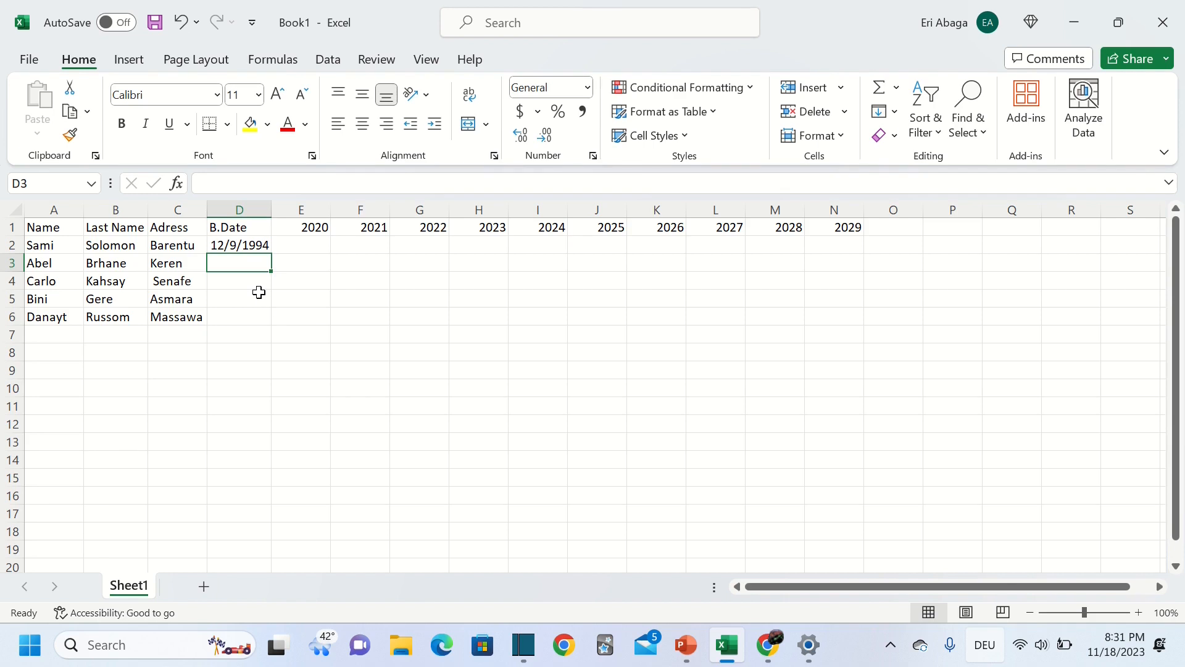
text(01/)
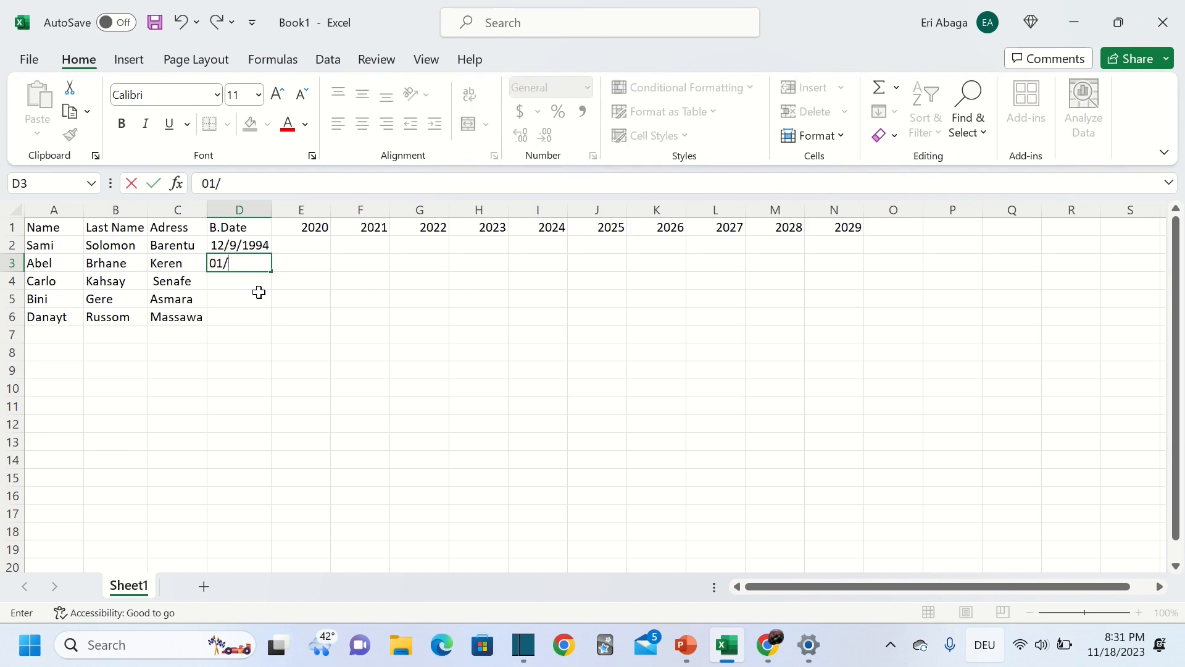
text(09/1890)
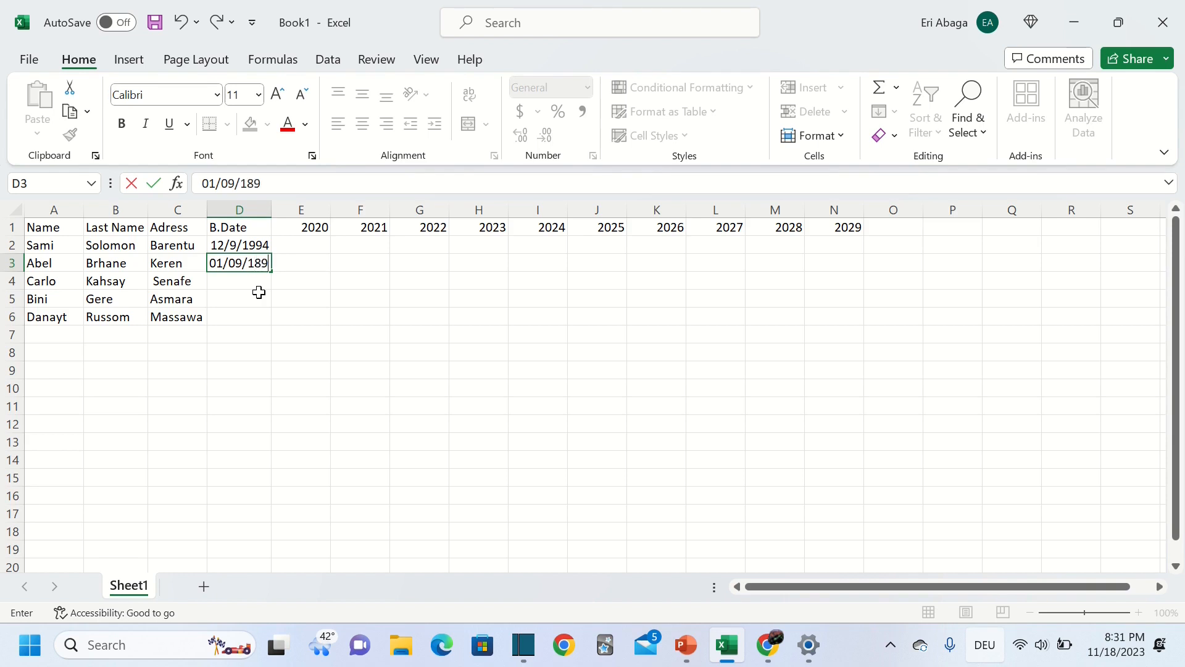
key(BackSpace)
key(BackSpace)
key(BackSpace)
text(980)
key(Return)
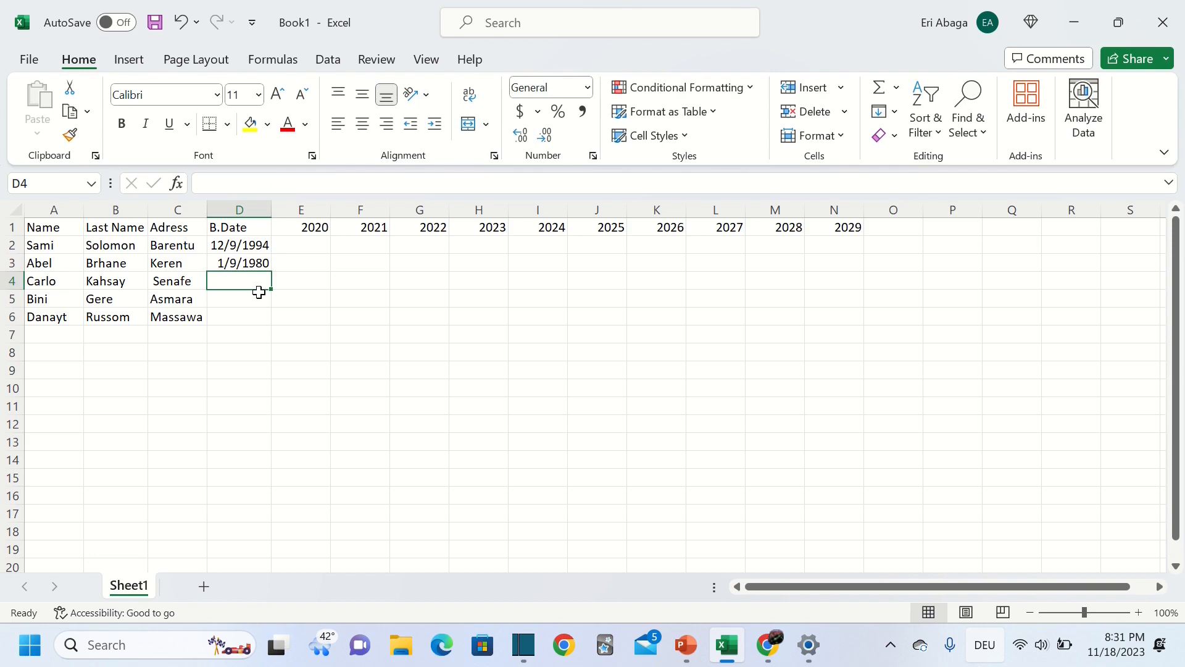
Enter 15/03/1998 in D4, reopening the cell to complete its year
text(12)
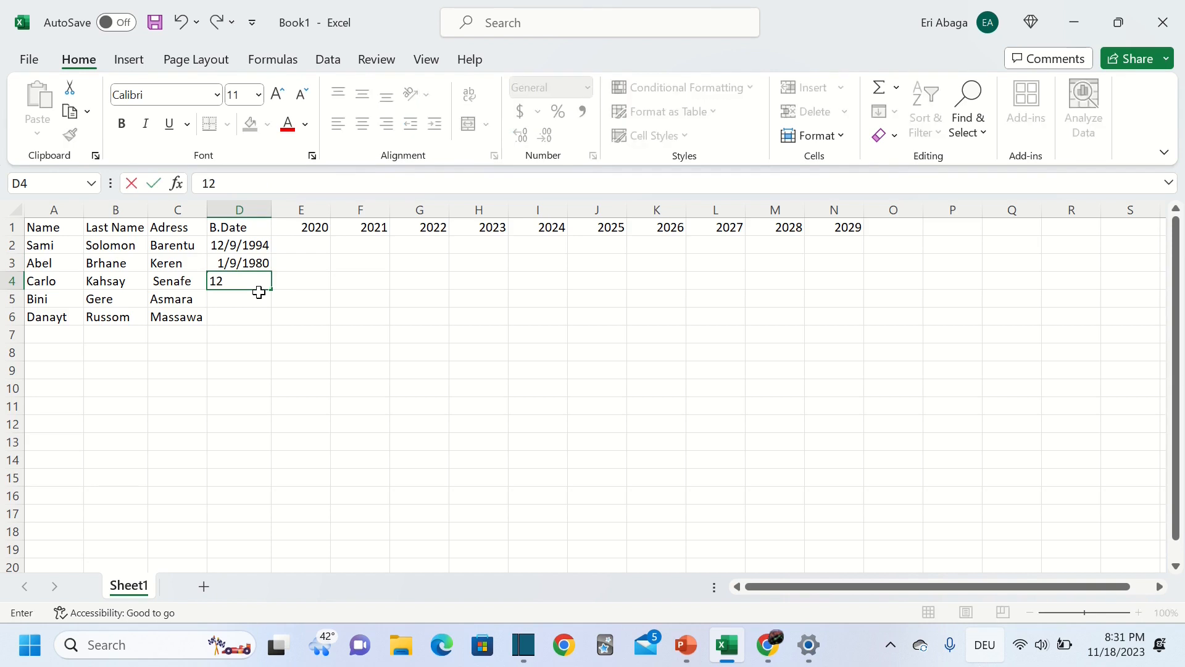
key(BackSpace)
text(5/03)
key(Return)
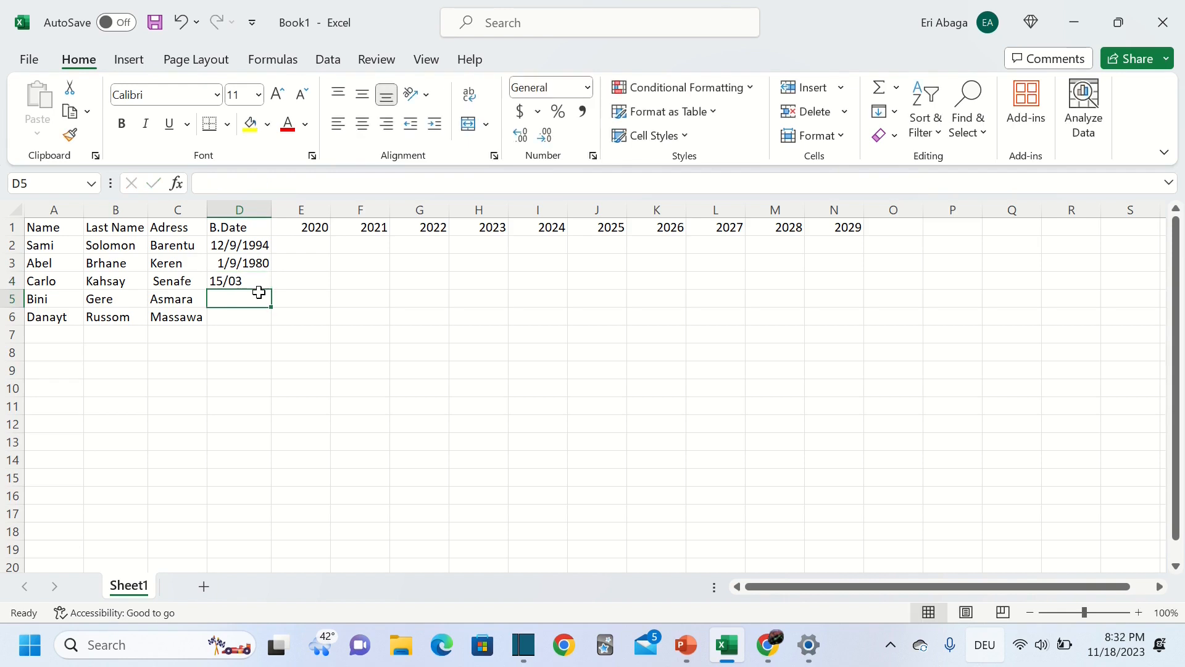
key(Up)
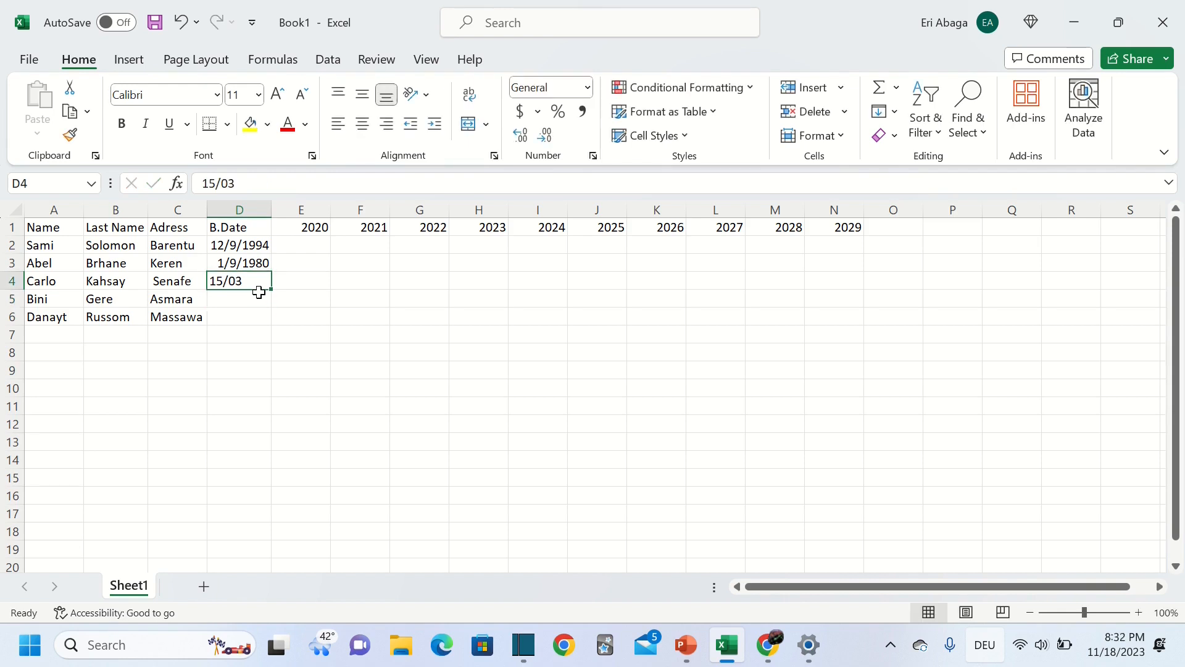
key(alt)
key(alt)
double_click(250, 281)
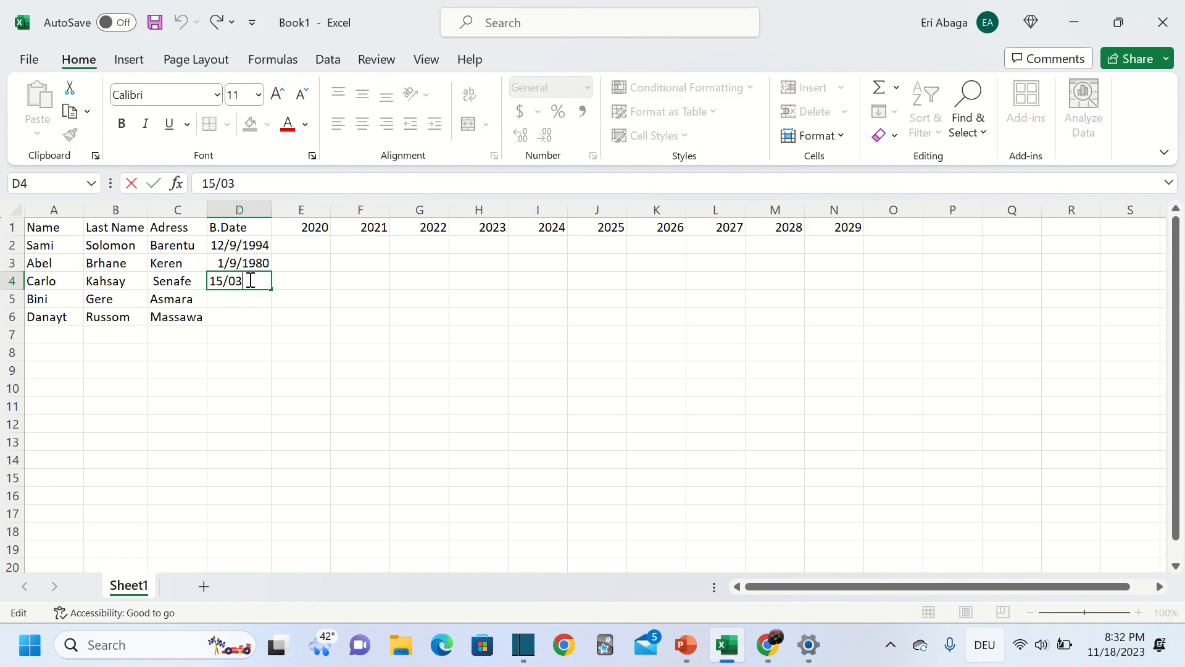
text(/)
text(10)
key(BackSpace)
text(998)
key(Return)
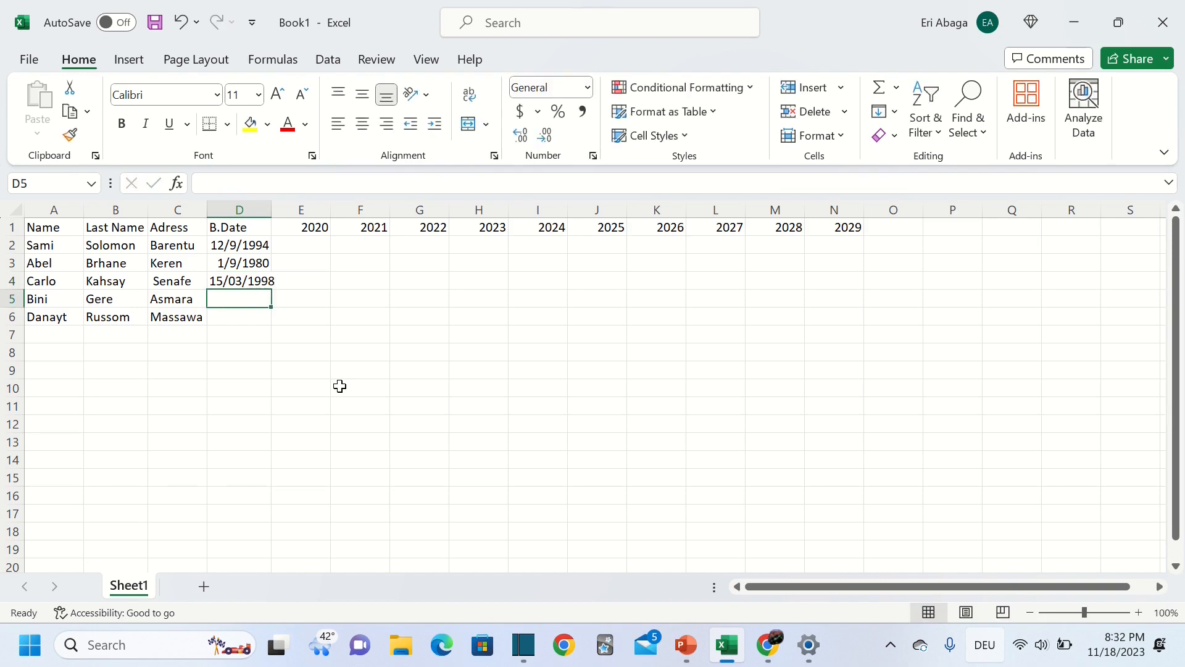
Enter the birth dates 17/12/2000 and 16/04/1986 in D5 and D6
text(17)
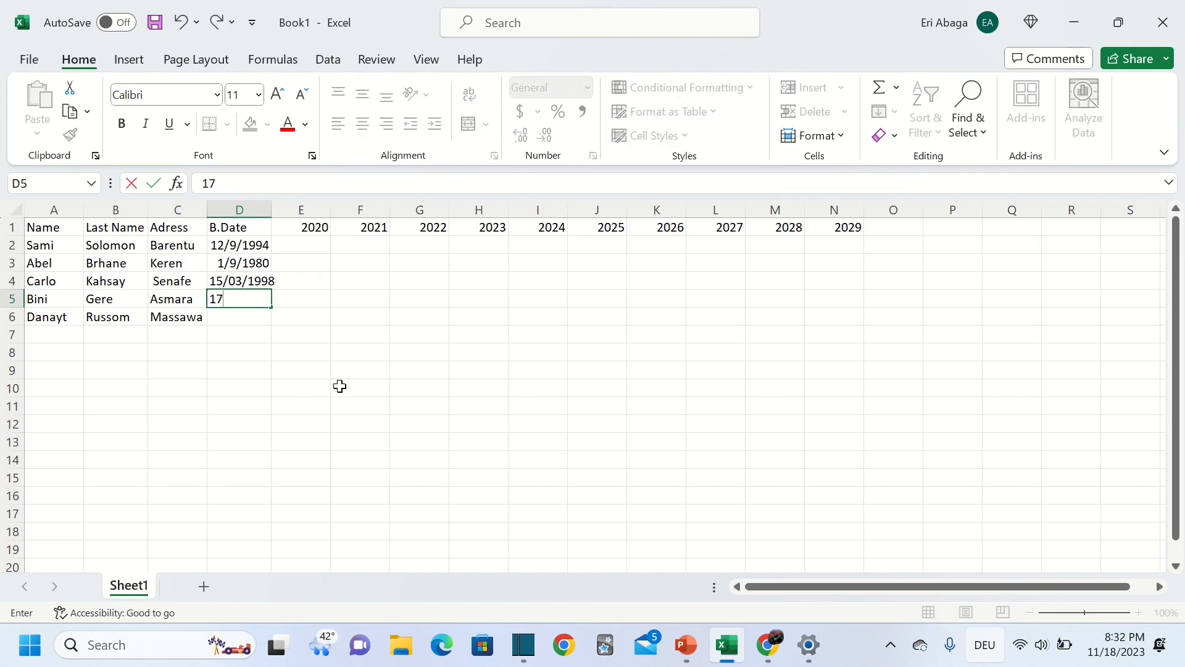
text(/12/2000)
key(Return)
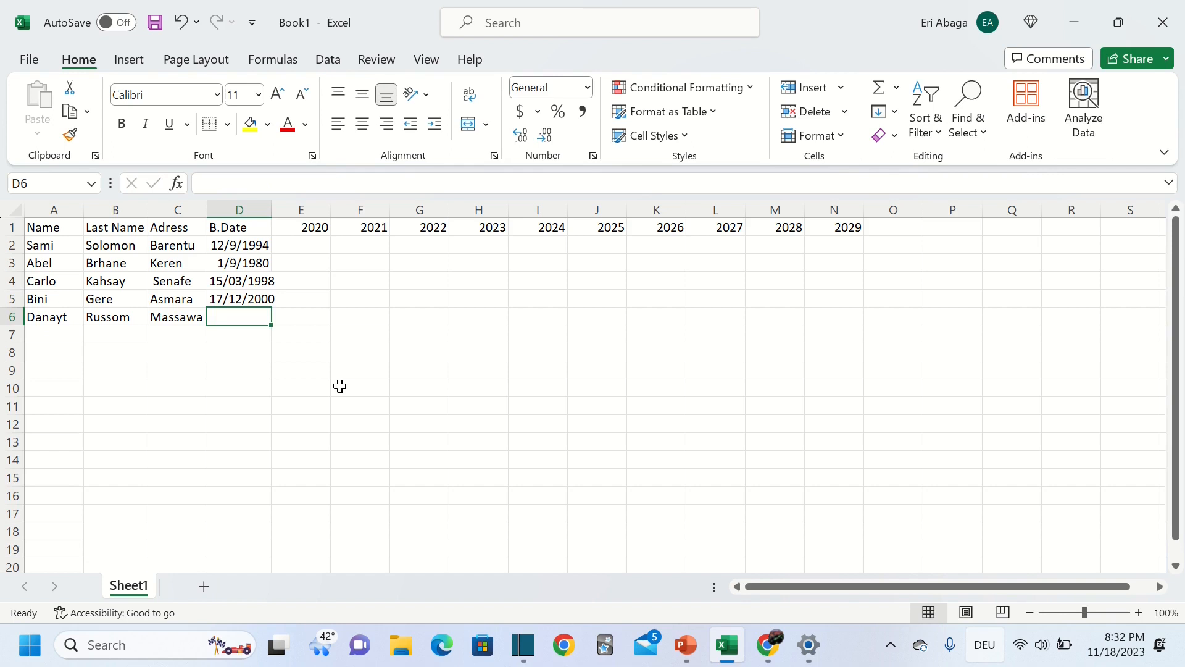
text(16)
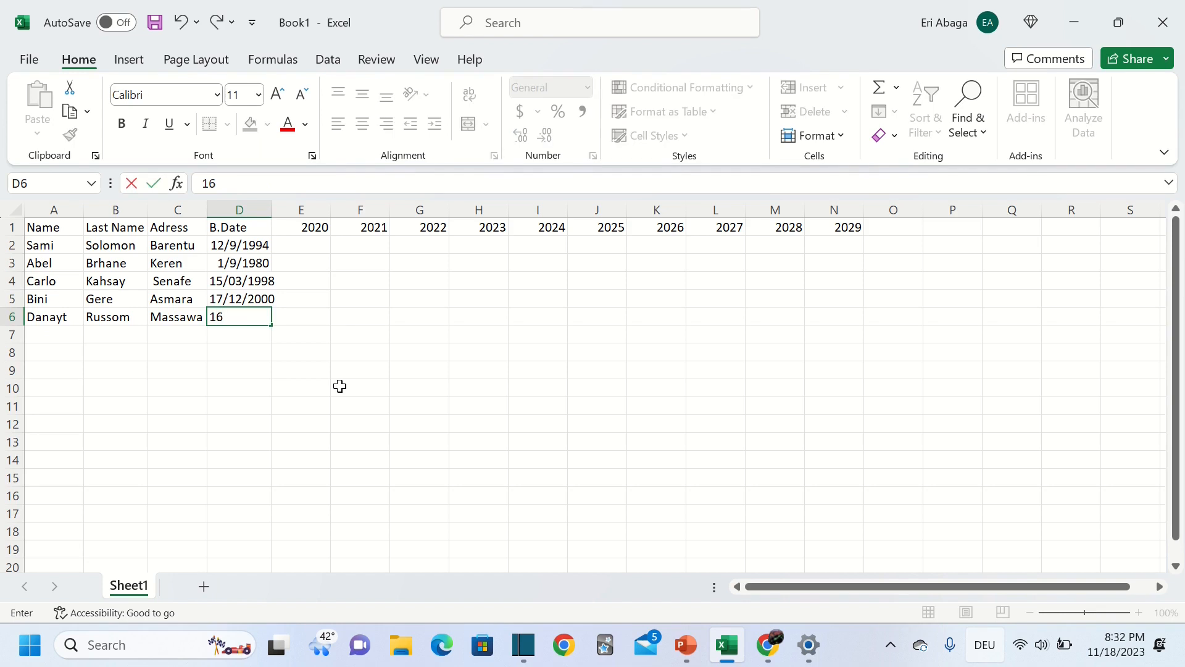
text(/04/1986)
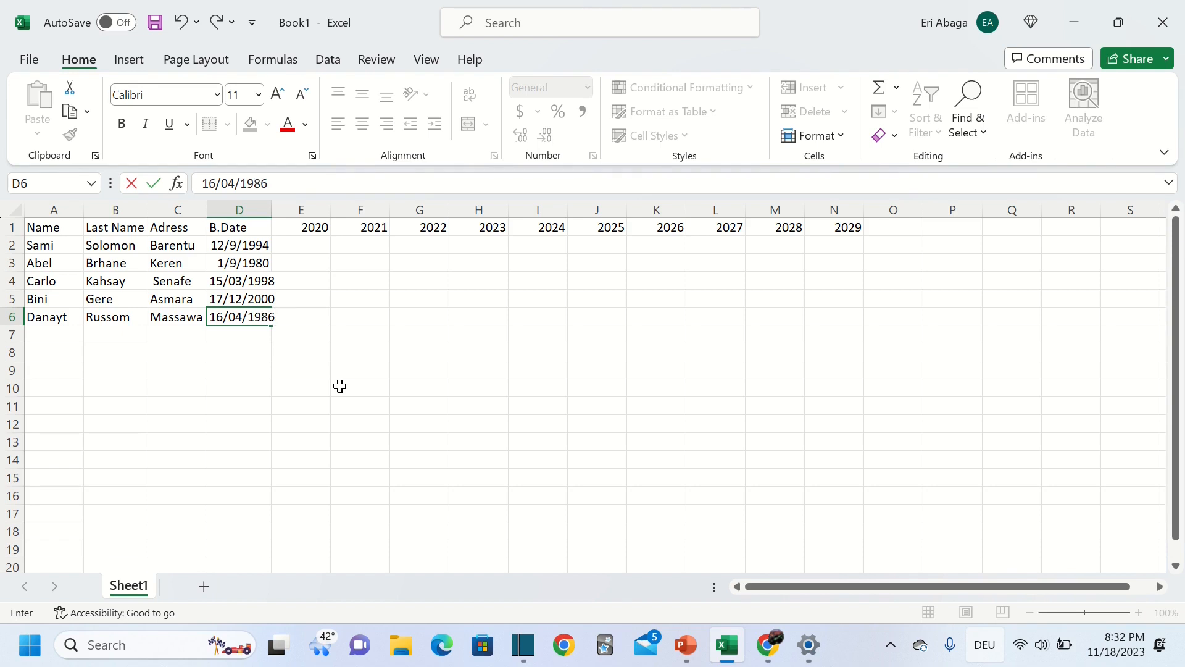
Confirm 16/04/1986 in D6 and autofit column D so every birth date shows fully
click(308, 250)
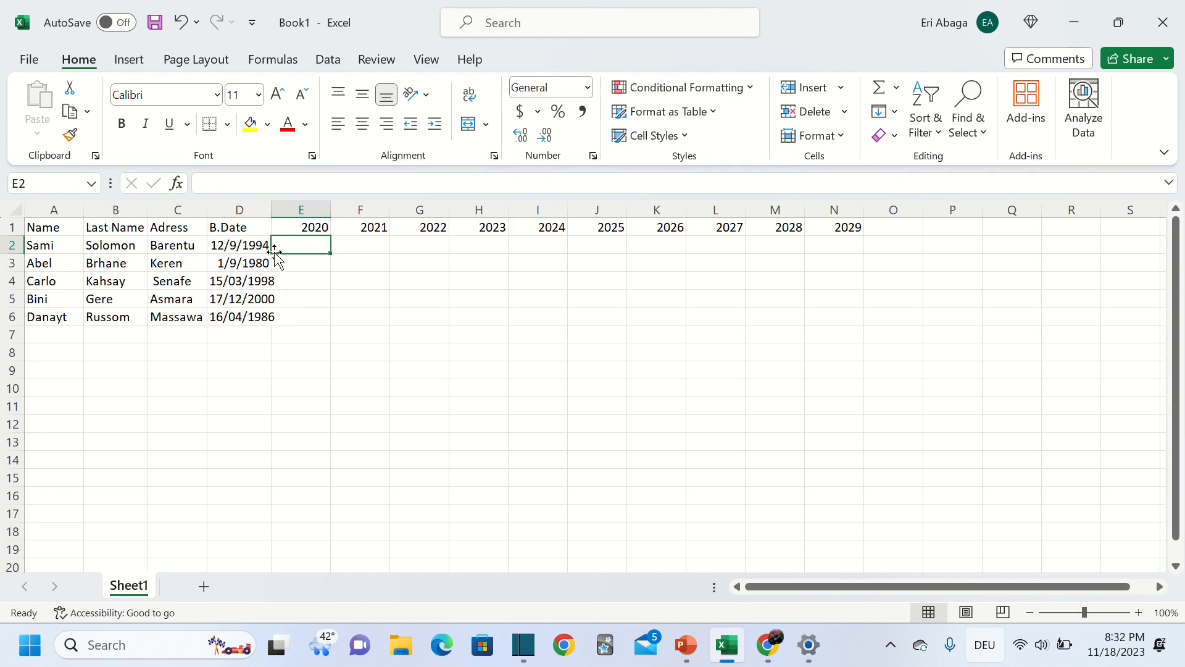
click(269, 204)
click(272, 210)
double_click(272, 210)
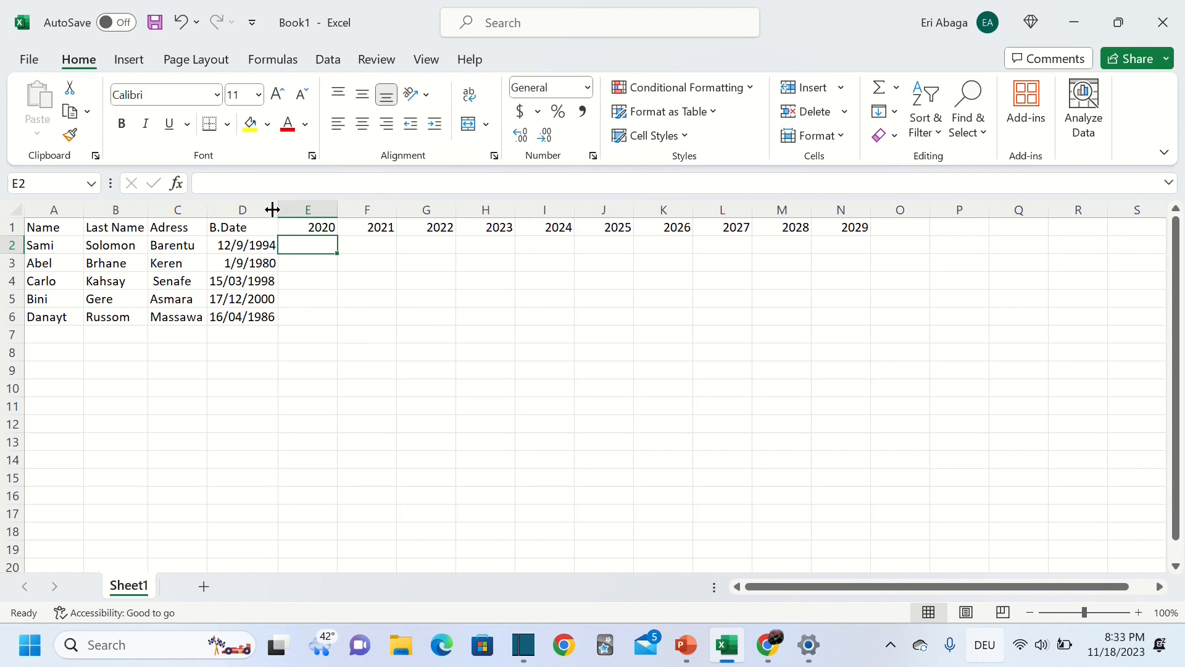
click(178, 23)
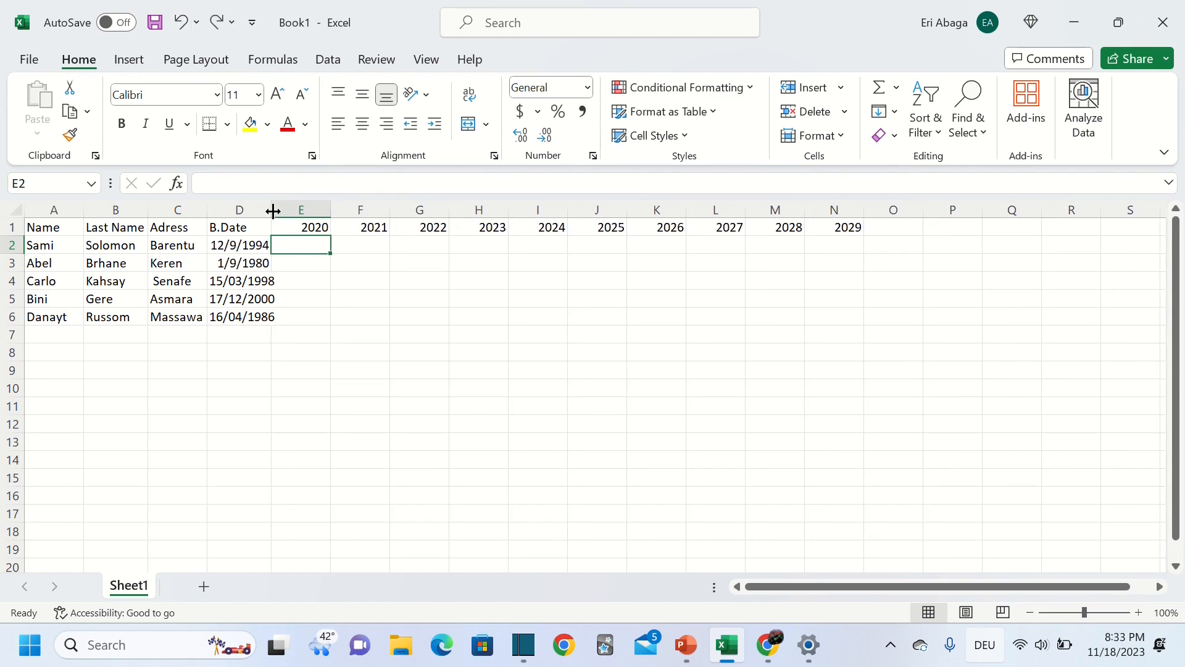
drag(272, 211, 288, 212)
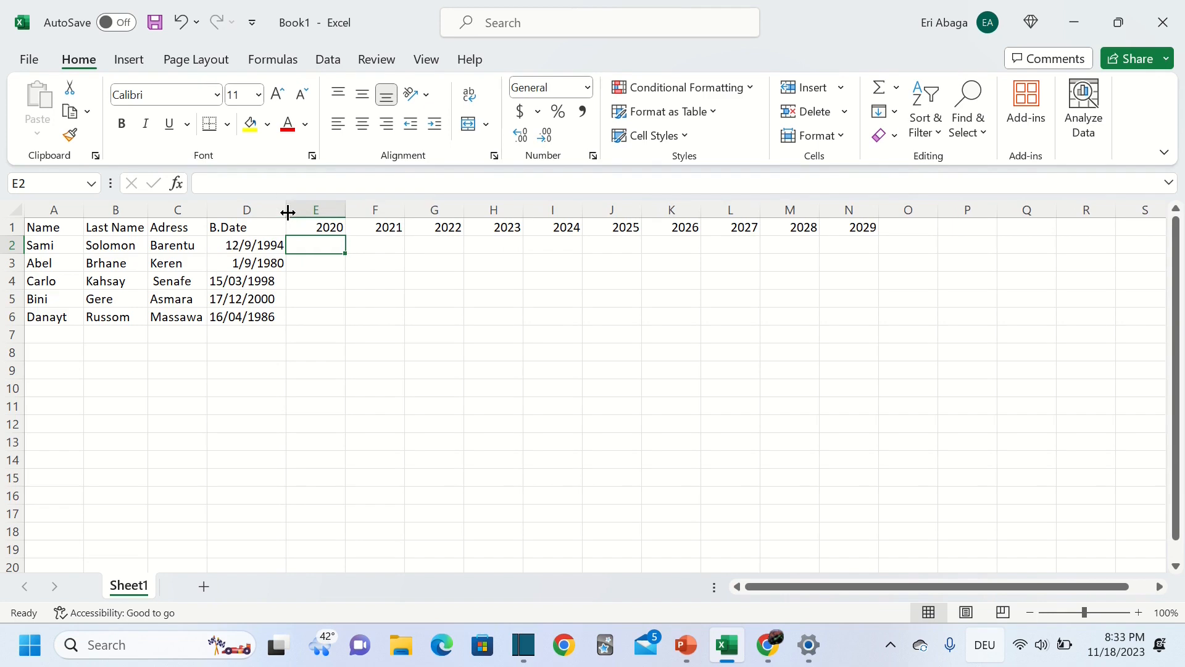
click(180, 22)
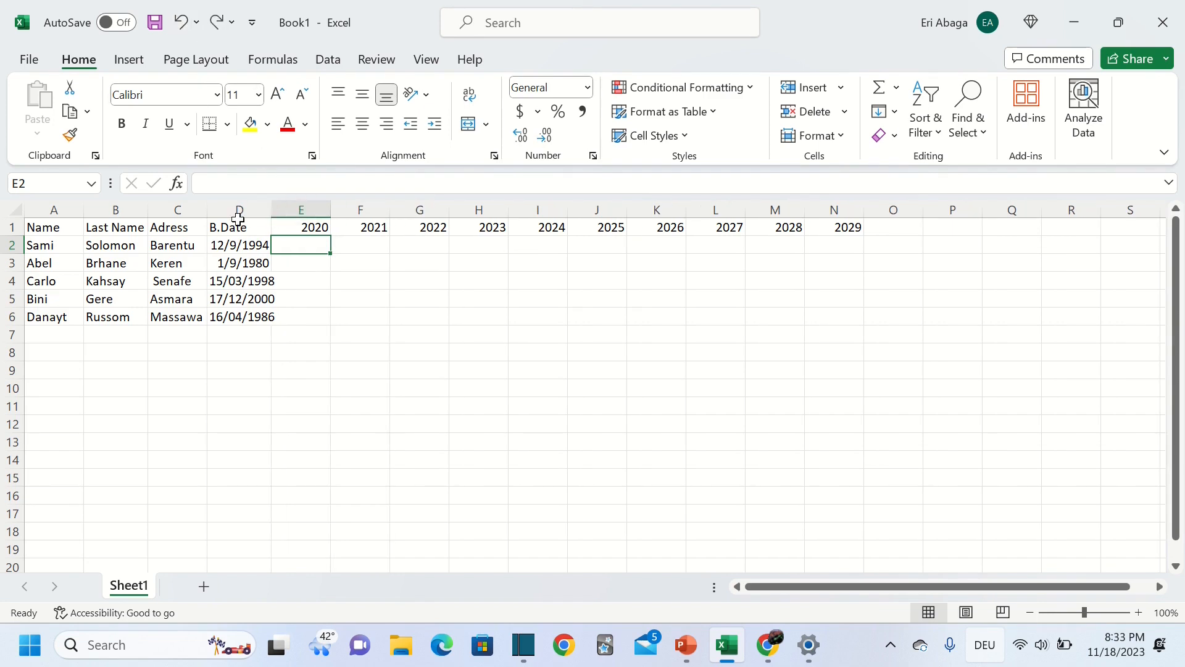
double_click(268, 208)
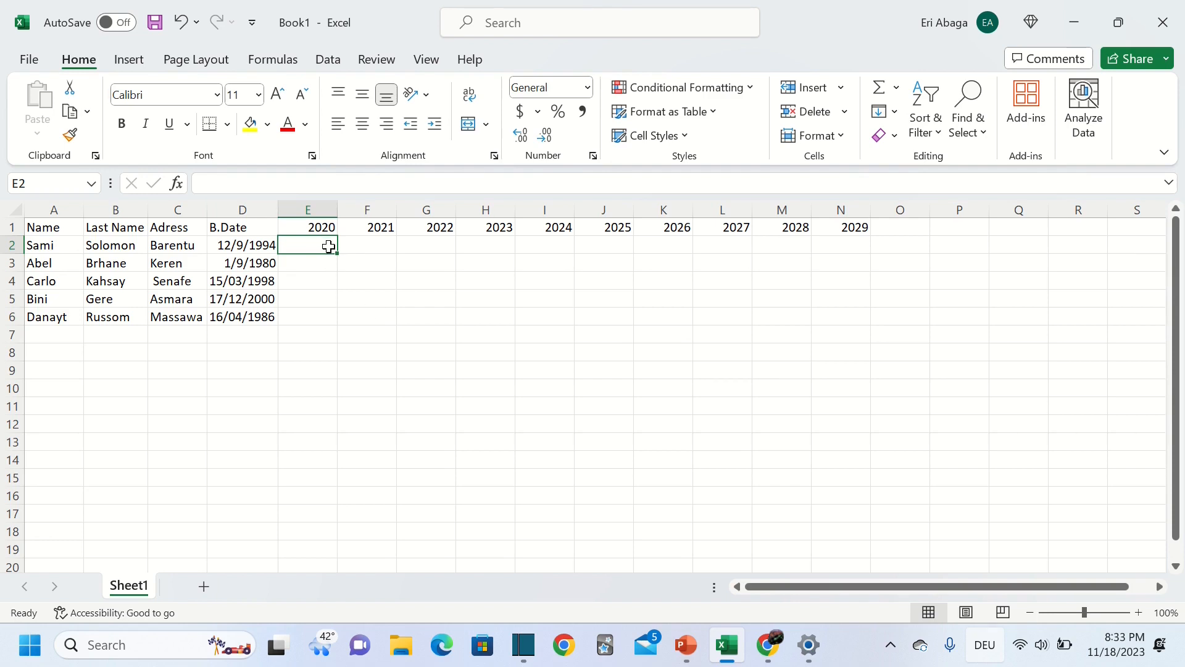
Enter 50$ in E2 and fill it down to E6
text(50)
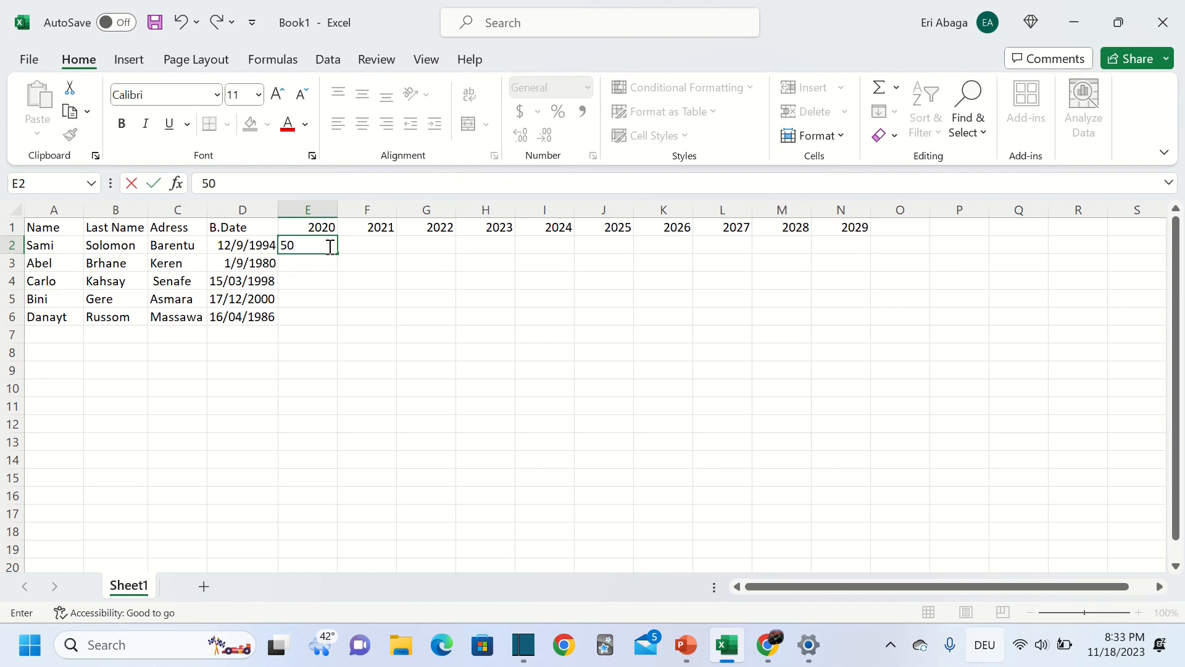
key(Return)
click(328, 246)
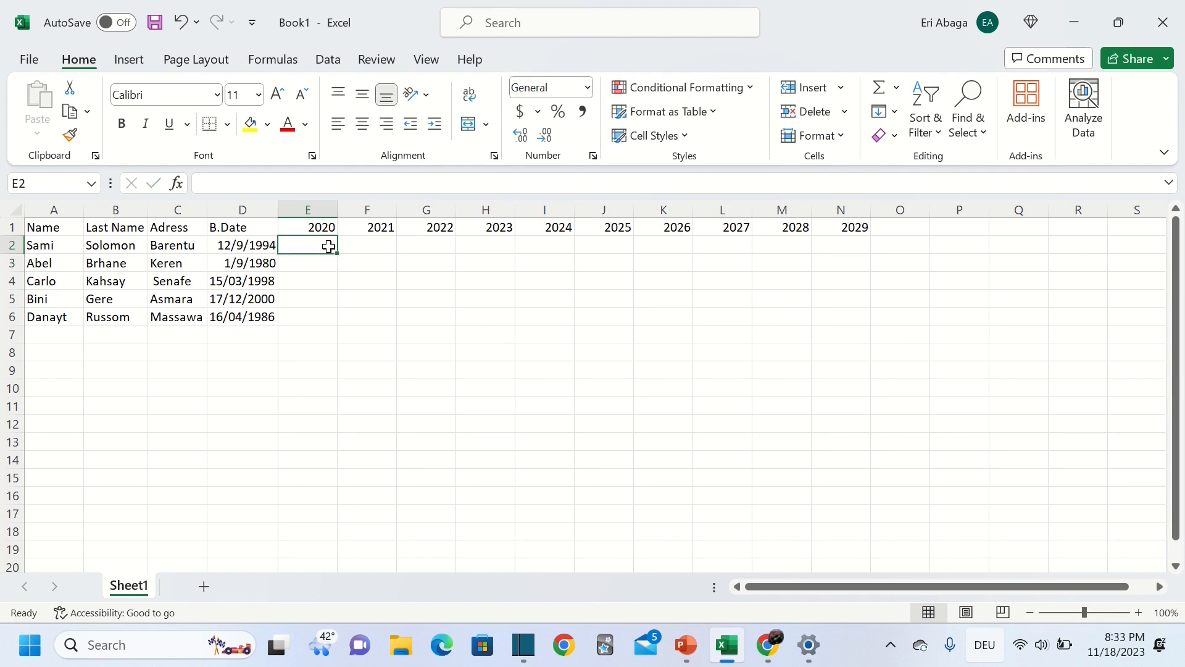
text(50)
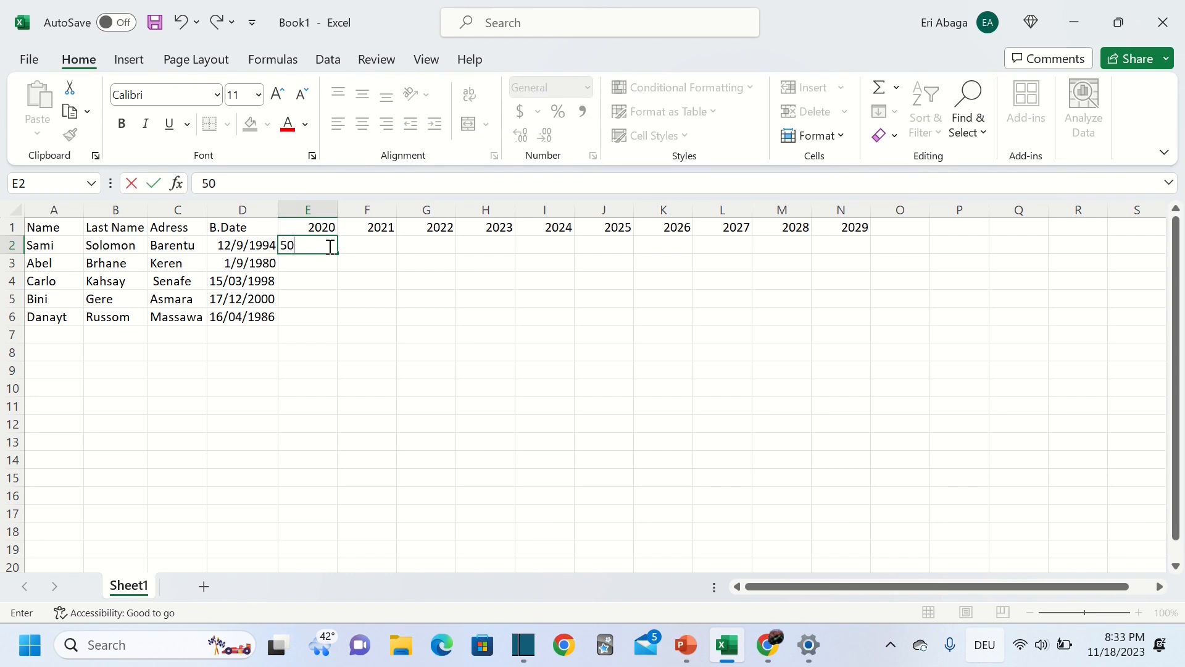
text($)
drag(338, 253, 337, 321)
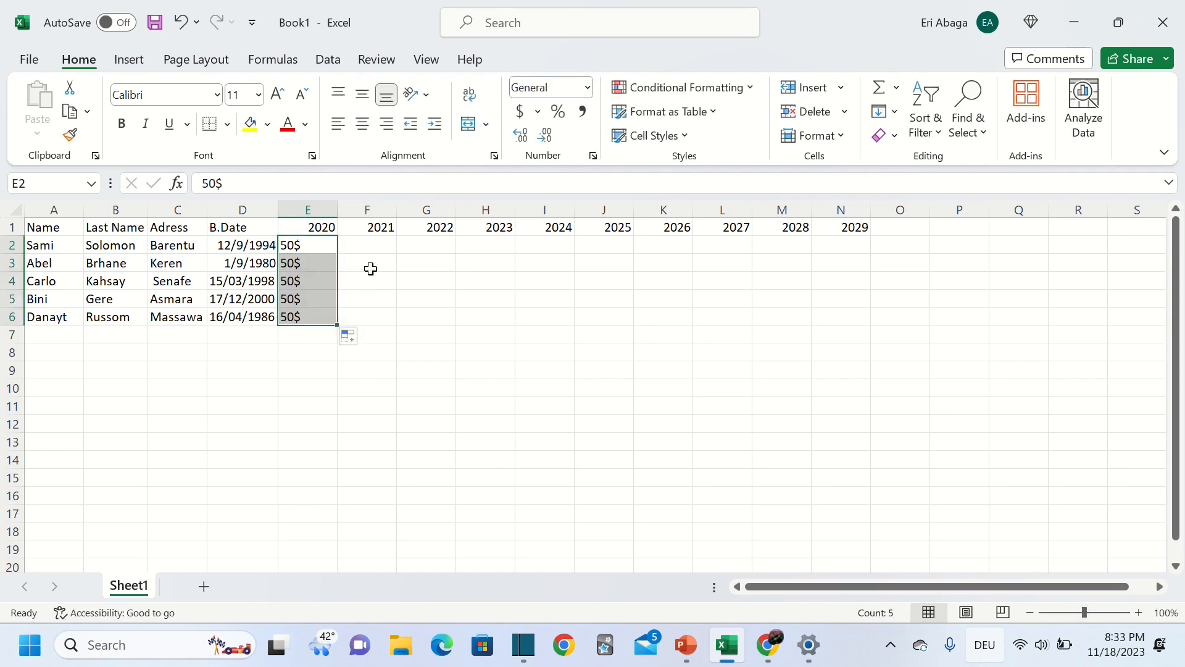
Fill 60$ down F2:F6 and 75$ down G2:G6, then select the 2023–2029 headings
click(388, 247)
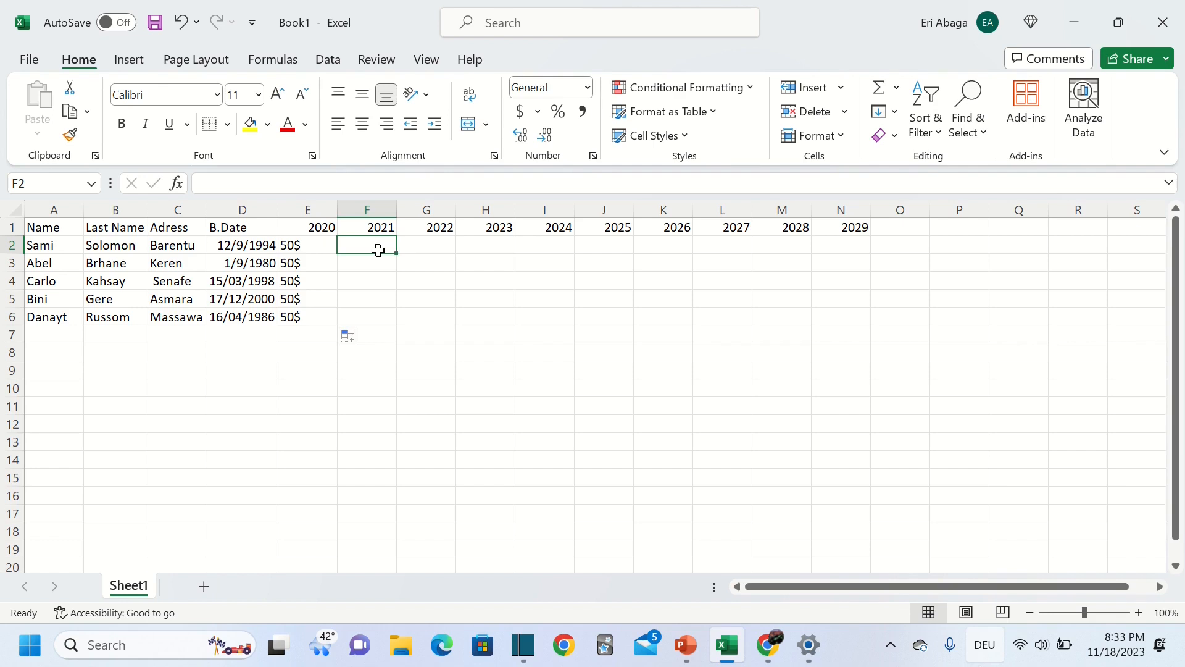
text(60$)
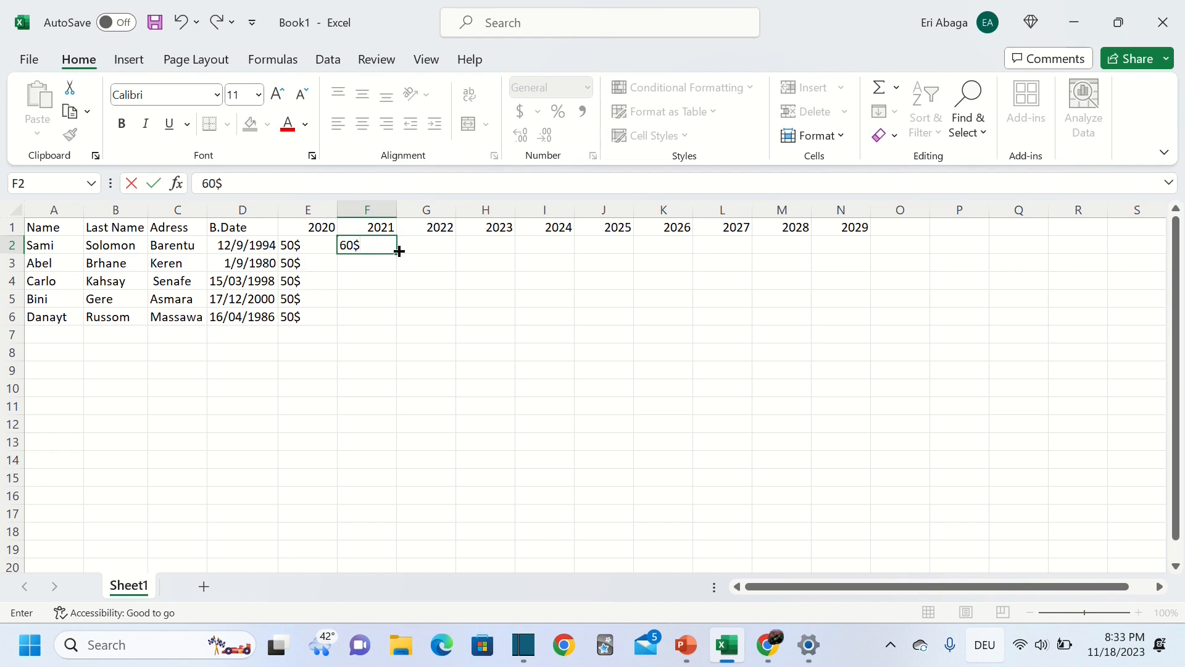
drag(399, 251, 399, 329)
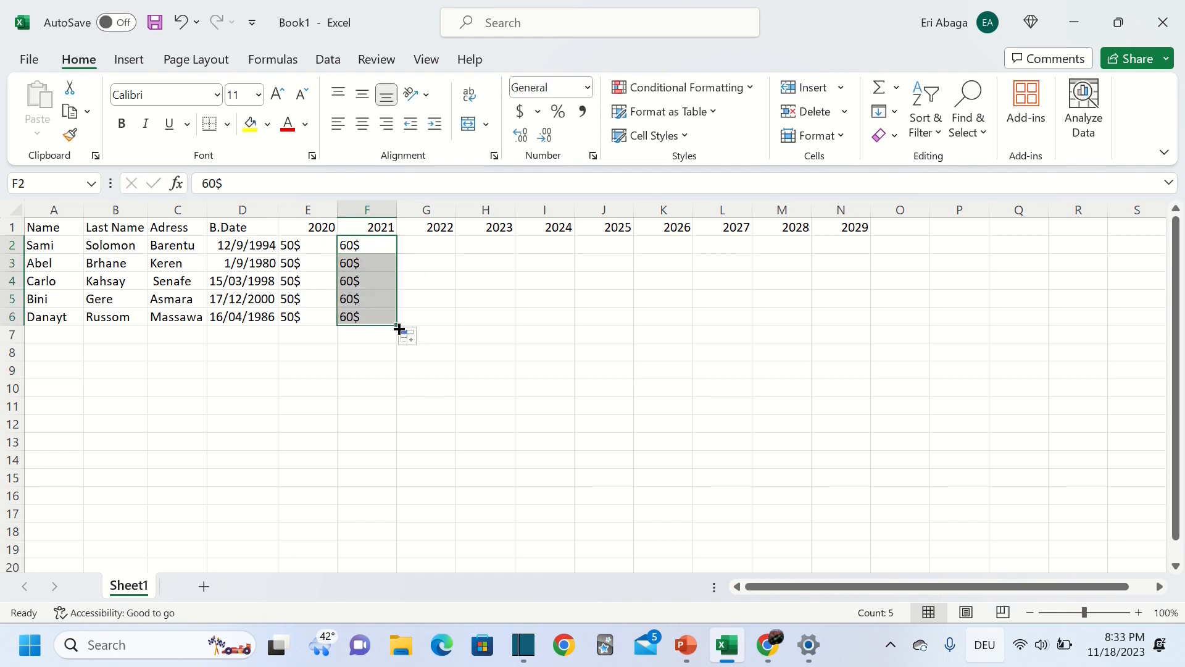
click(453, 251)
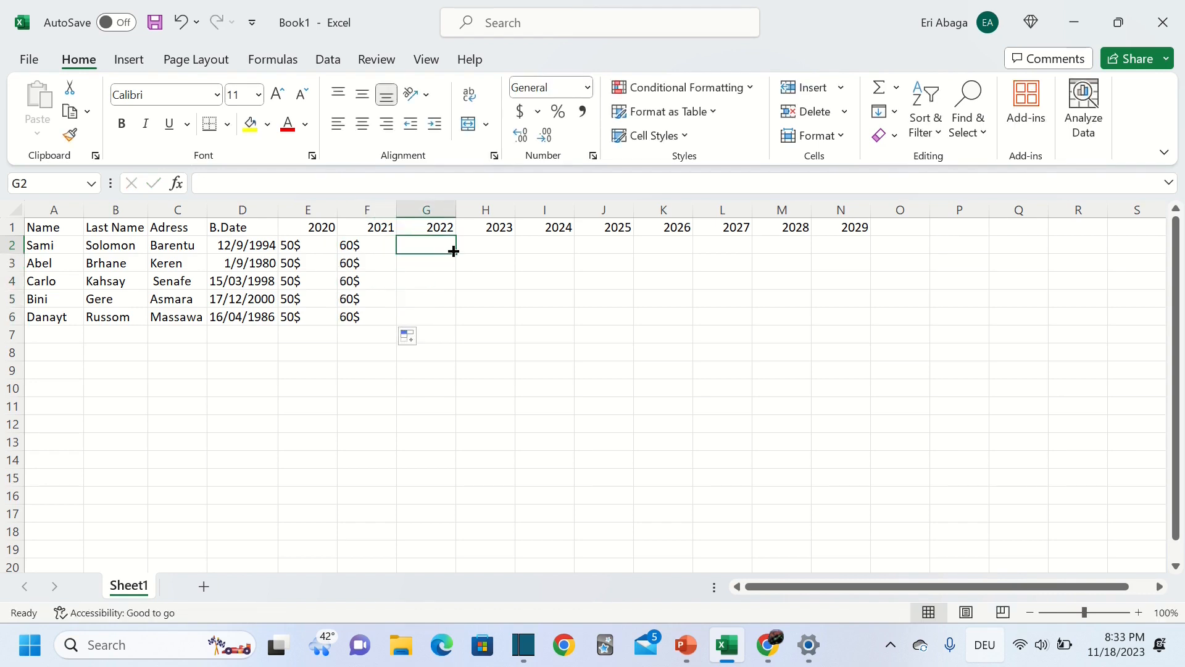
text(75$)
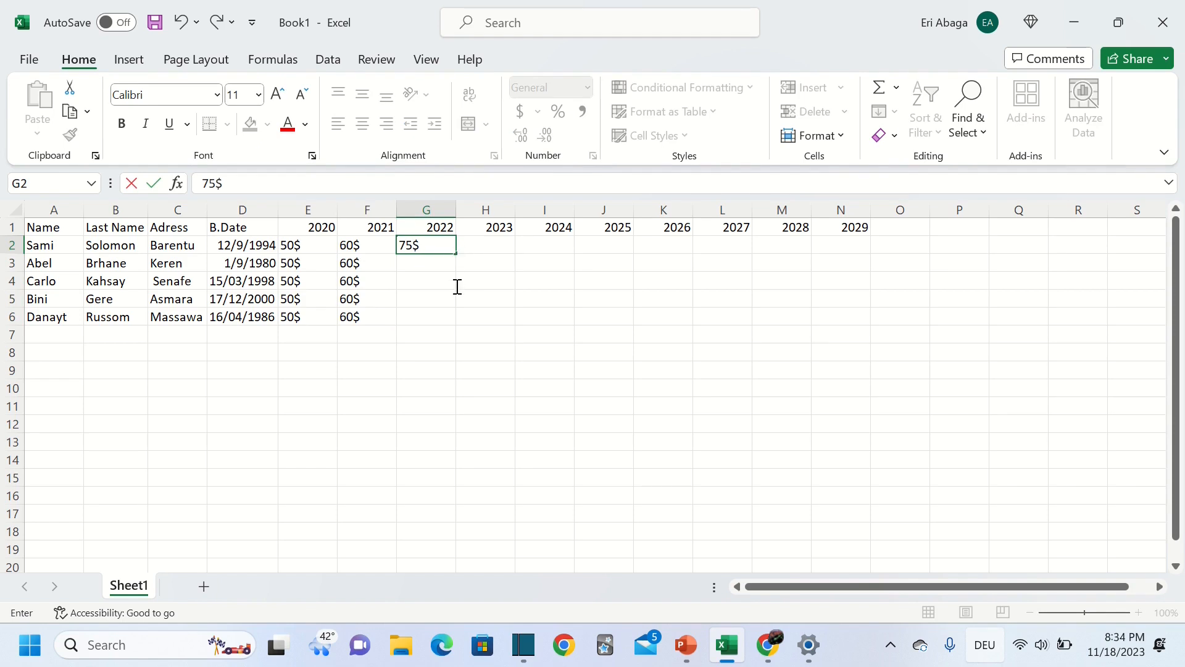
key(F2)
drag(458, 254, 452, 326)
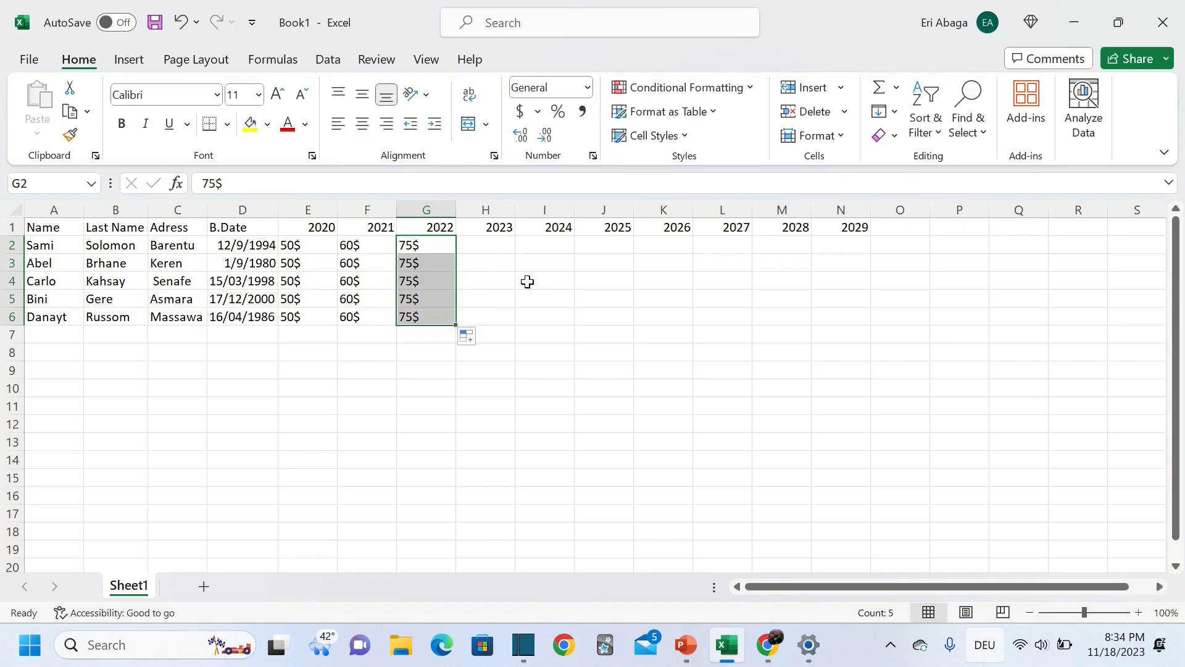
click(494, 230)
drag(535, 225, 867, 238)
Delete the 2023 through 2029 headings from H1:N1
key(Delete)
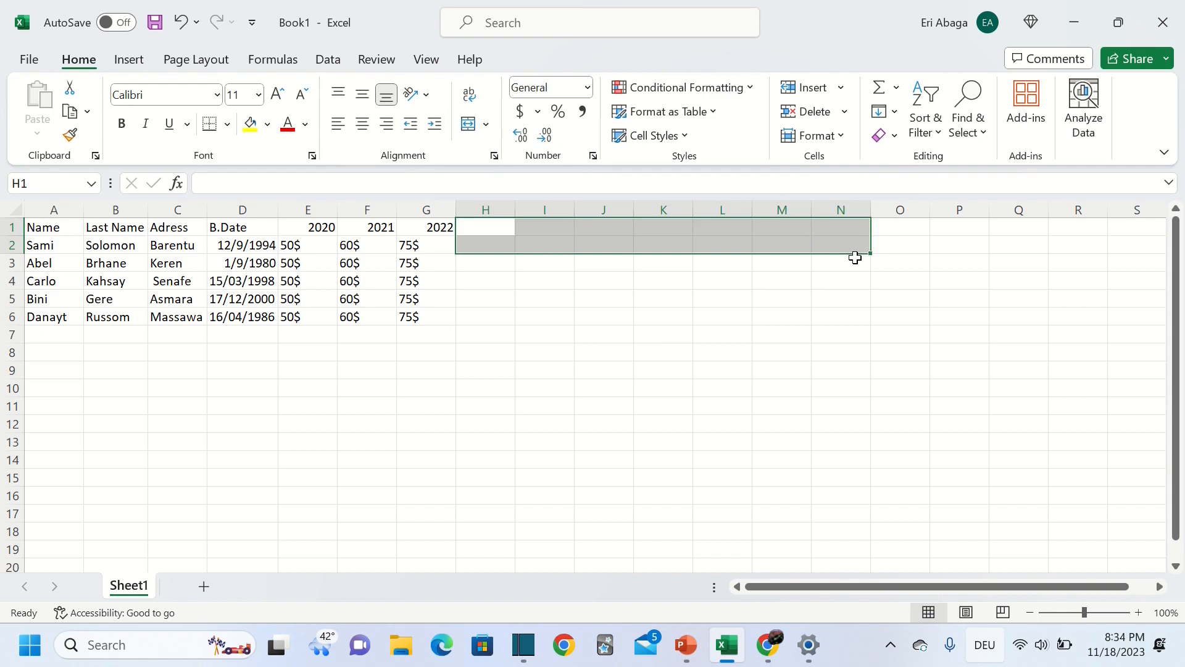
click(621, 321)
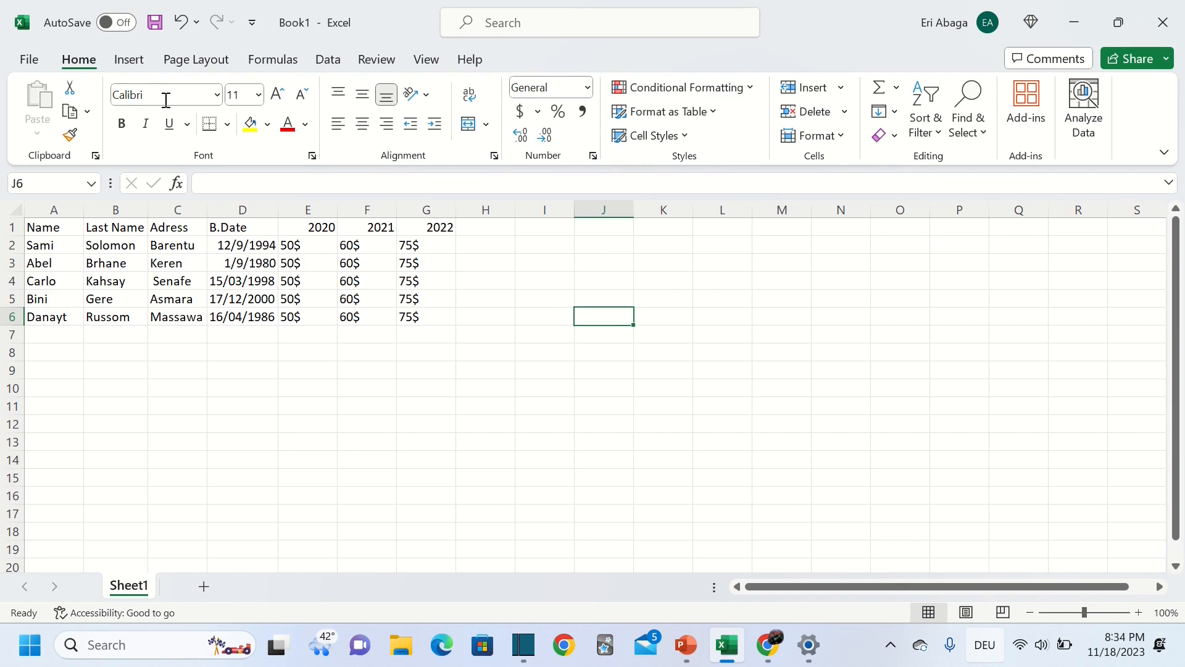
click(134, 60)
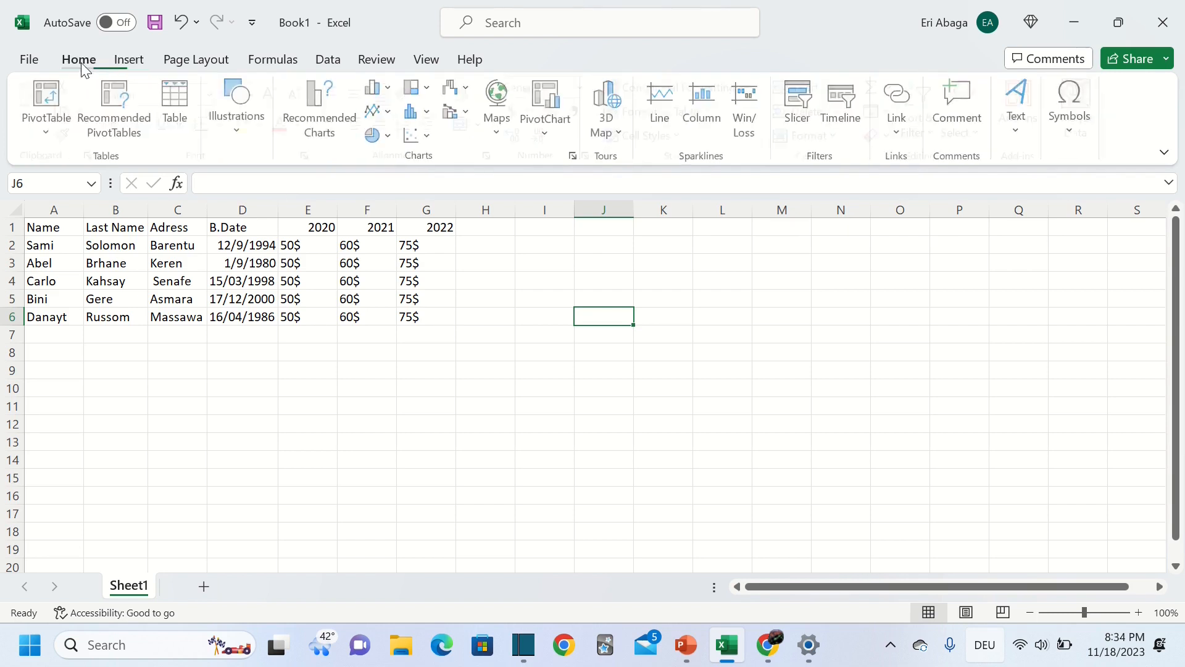
click(81, 59)
click(119, 64)
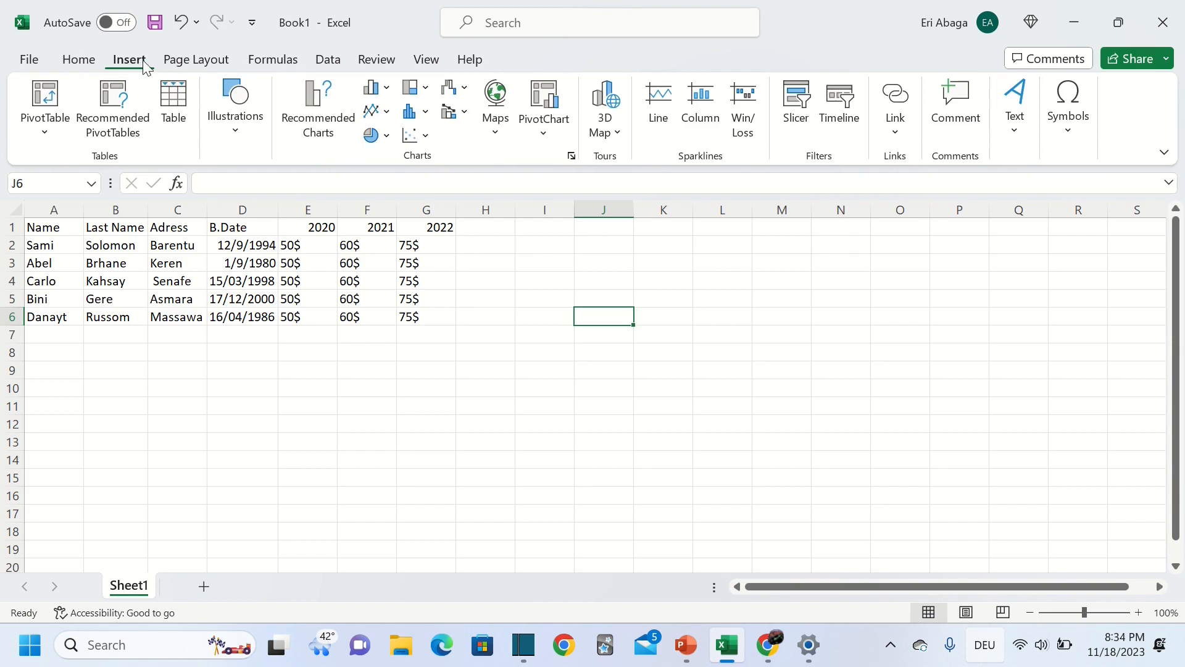
click(174, 105)
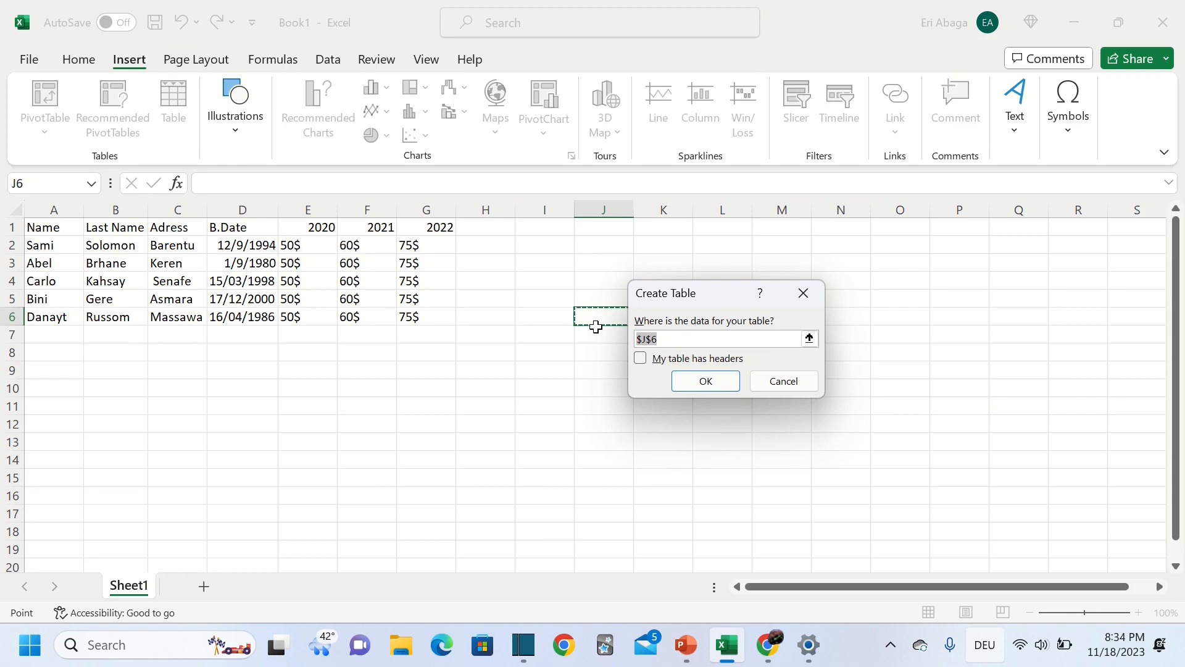
click(803, 295)
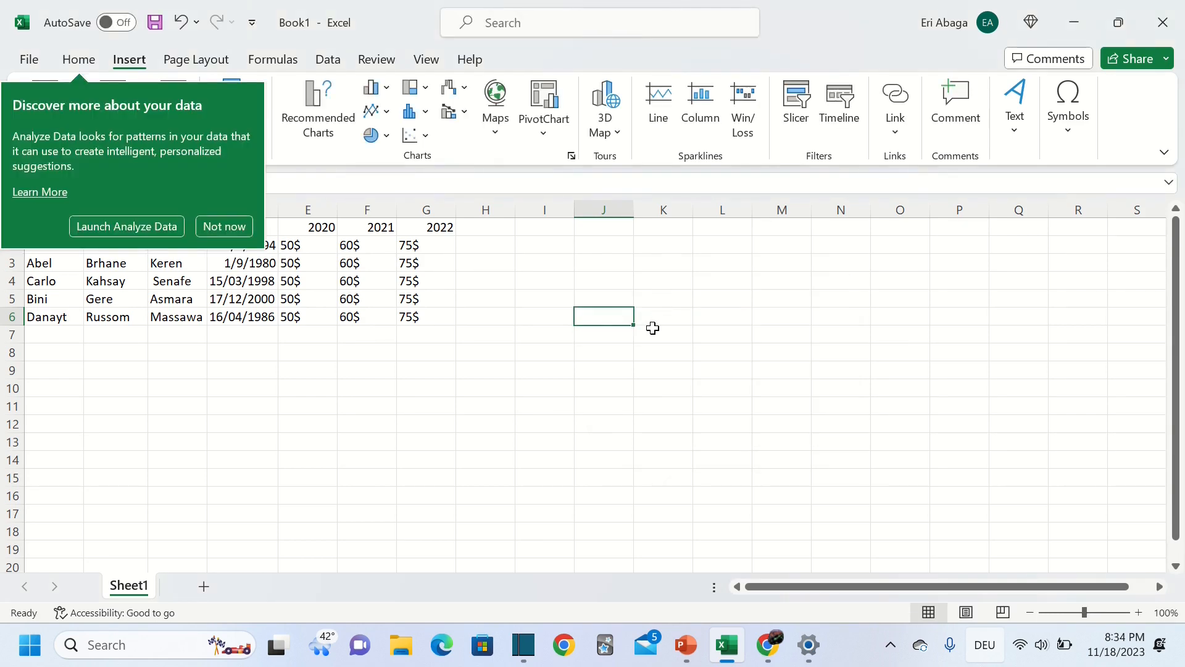
click(229, 231)
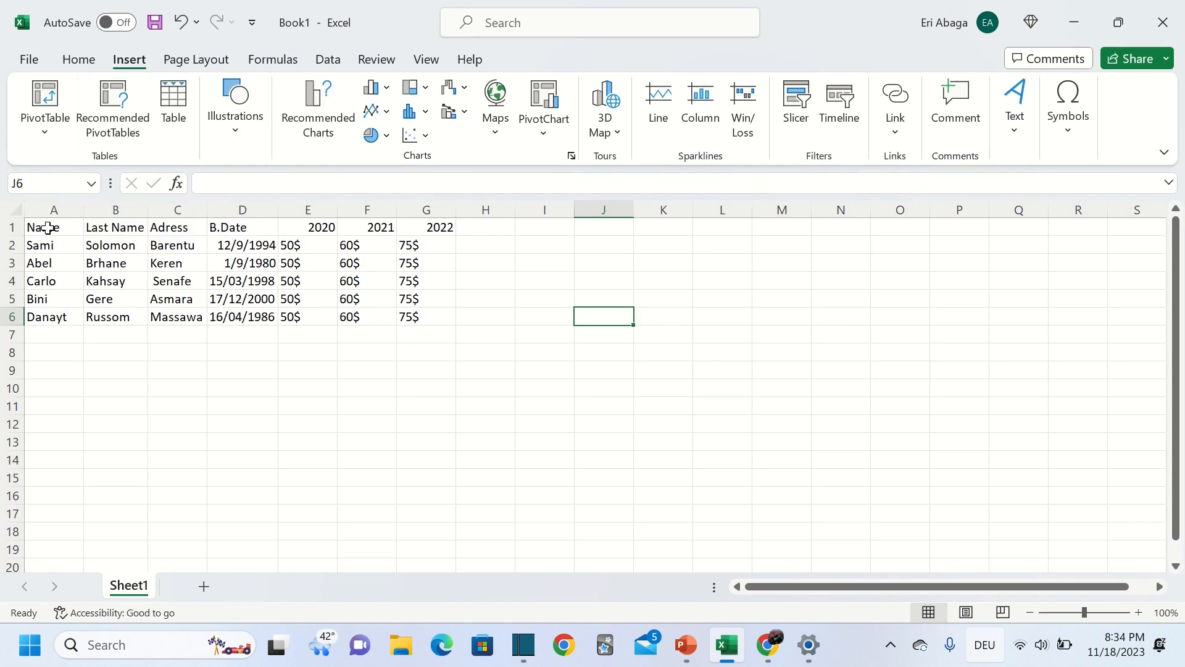
drag(29, 226, 424, 315)
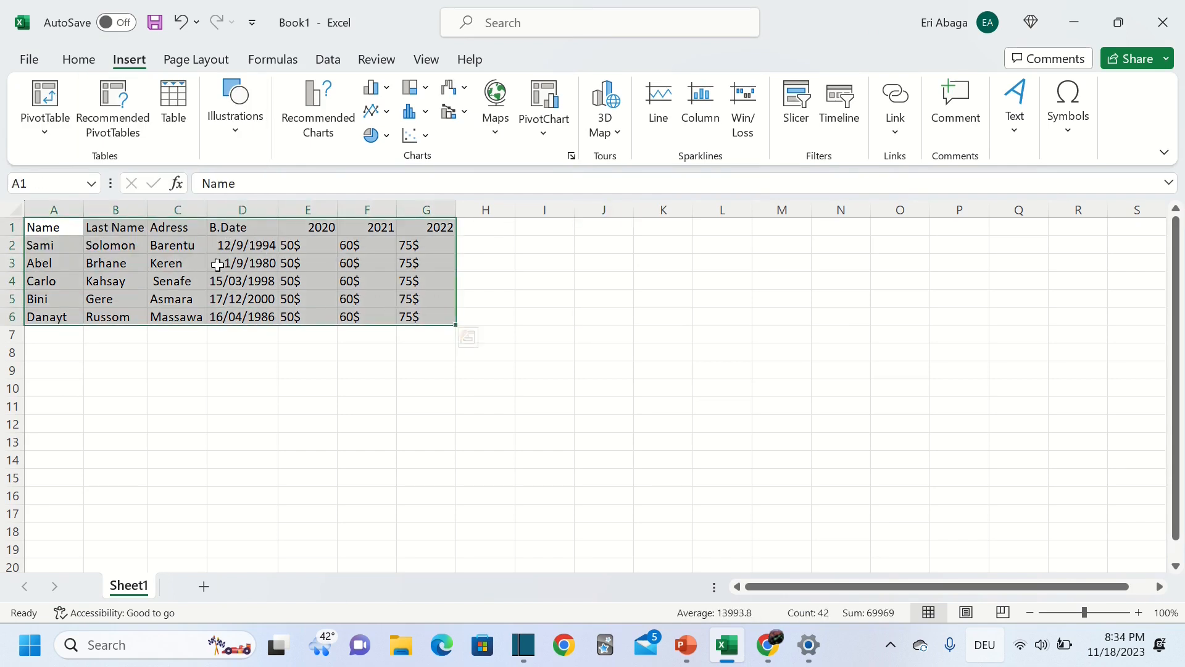
Convert A1:G6 into a table using the first row as headers
click(179, 104)
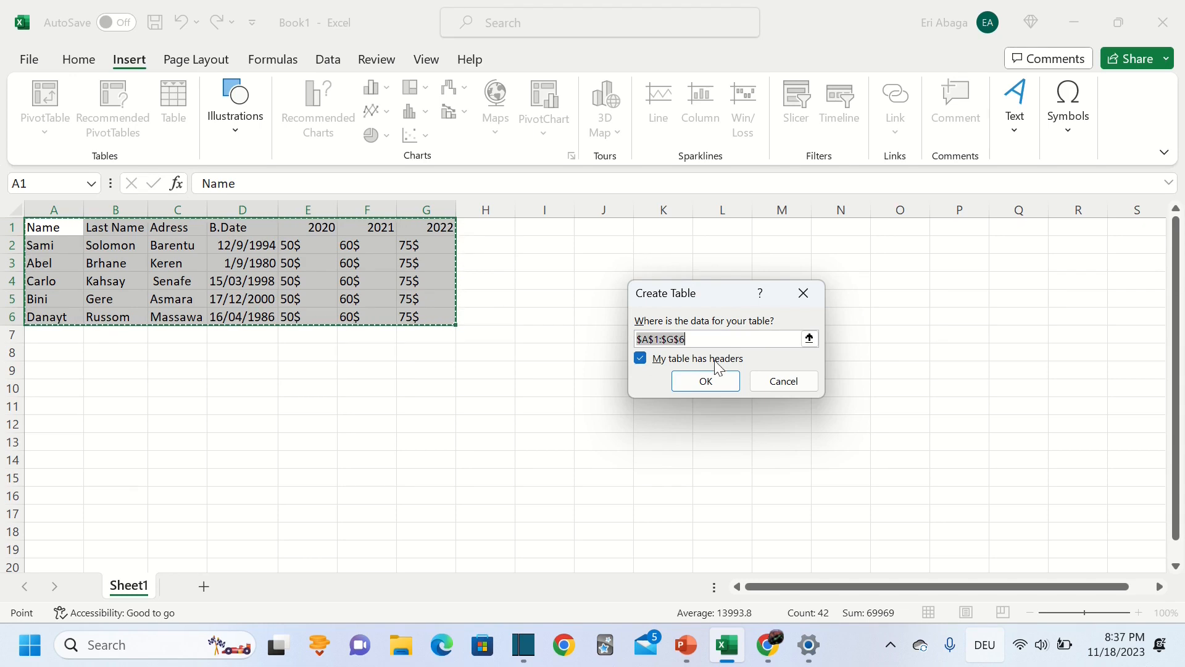
click(641, 358)
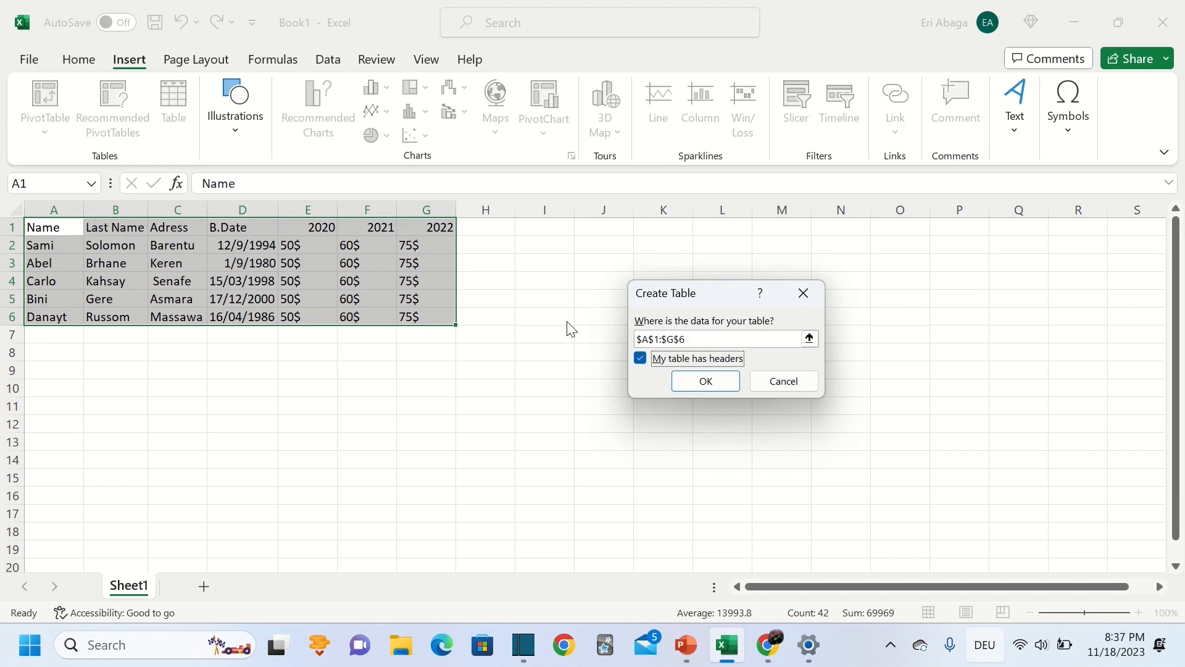
click(717, 388)
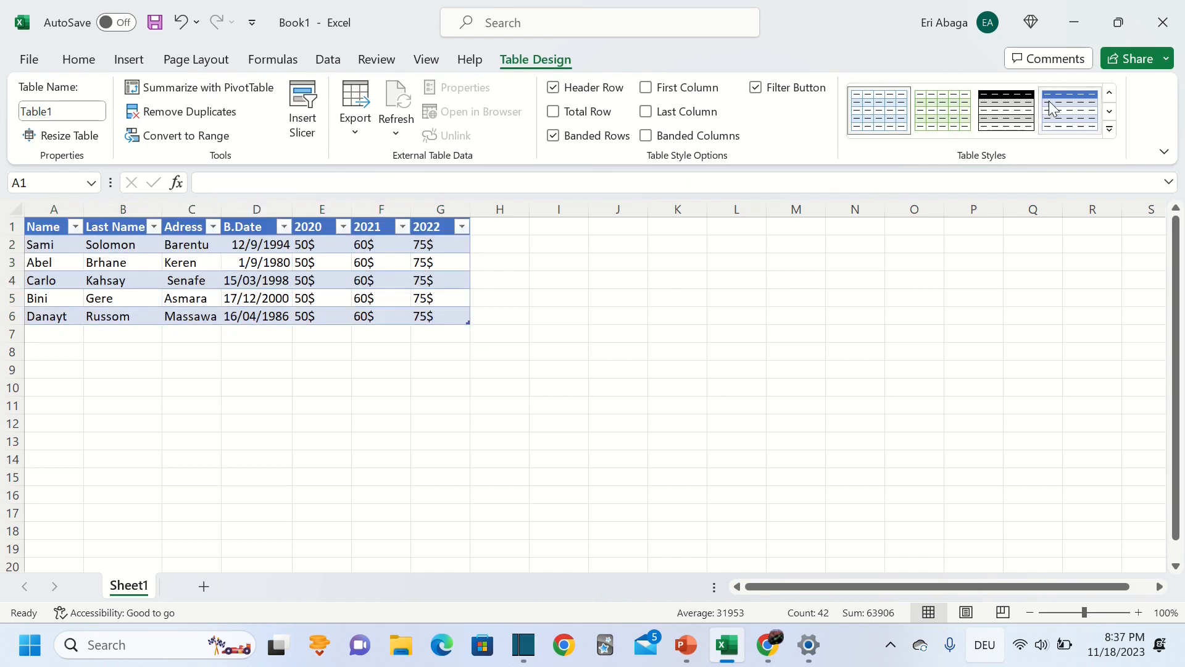
click(1109, 129)
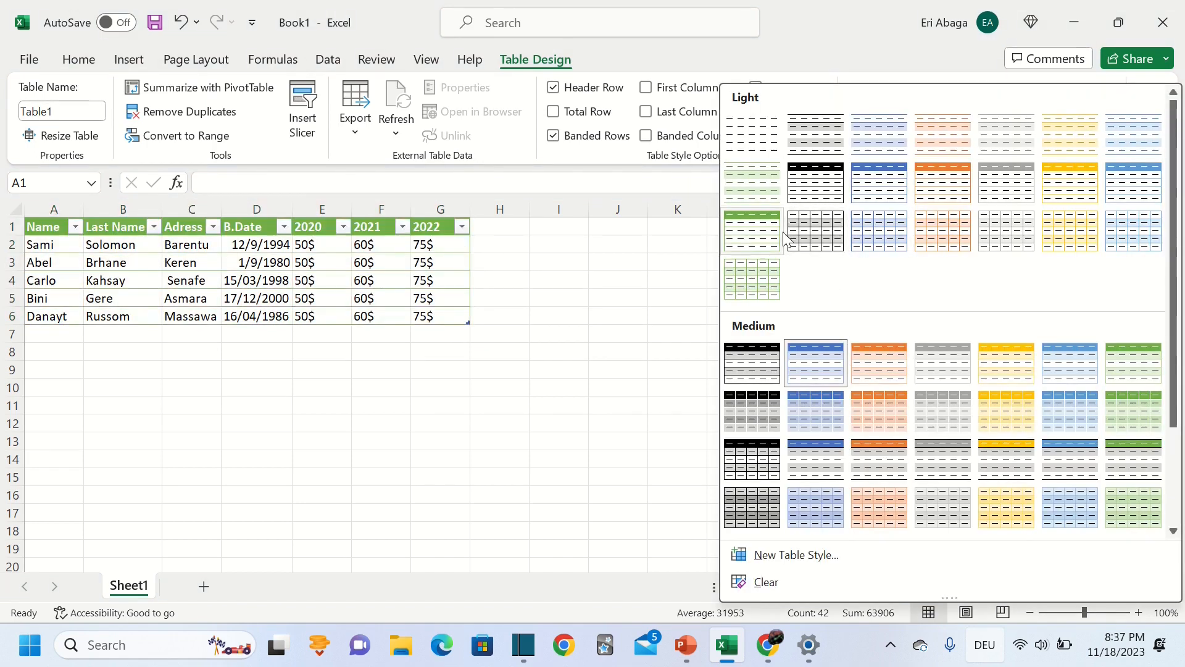
click(673, 254)
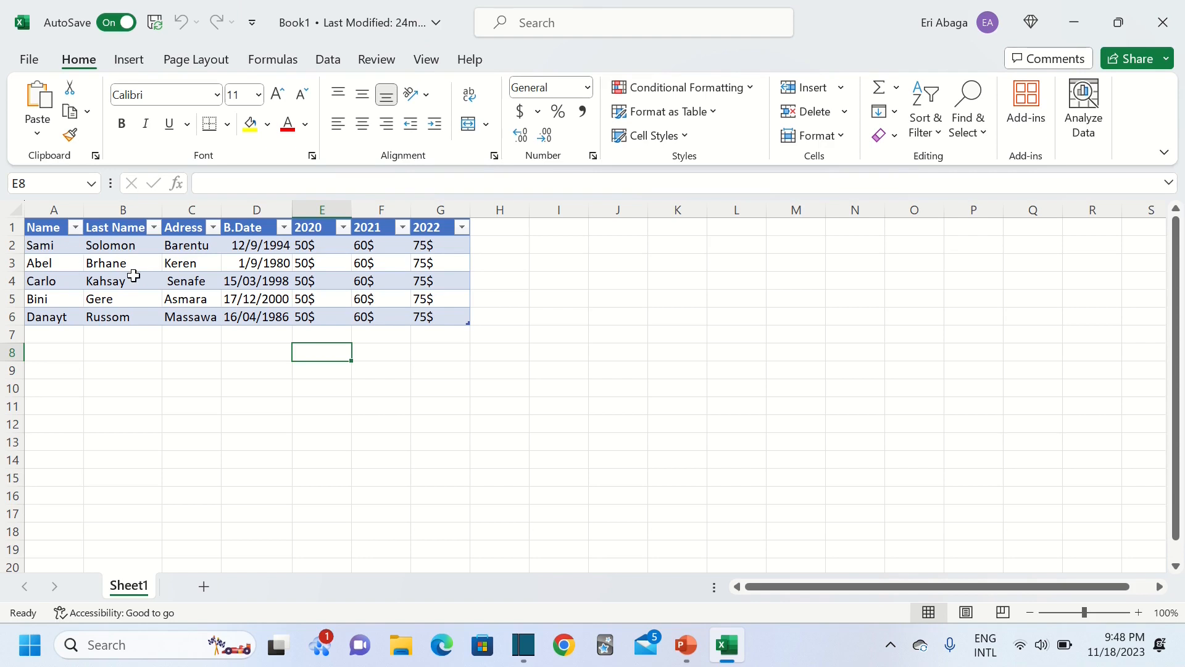
Select Table1's data rows and sort them A to Z by name, putting Abel first and Sami last
click(28, 228)
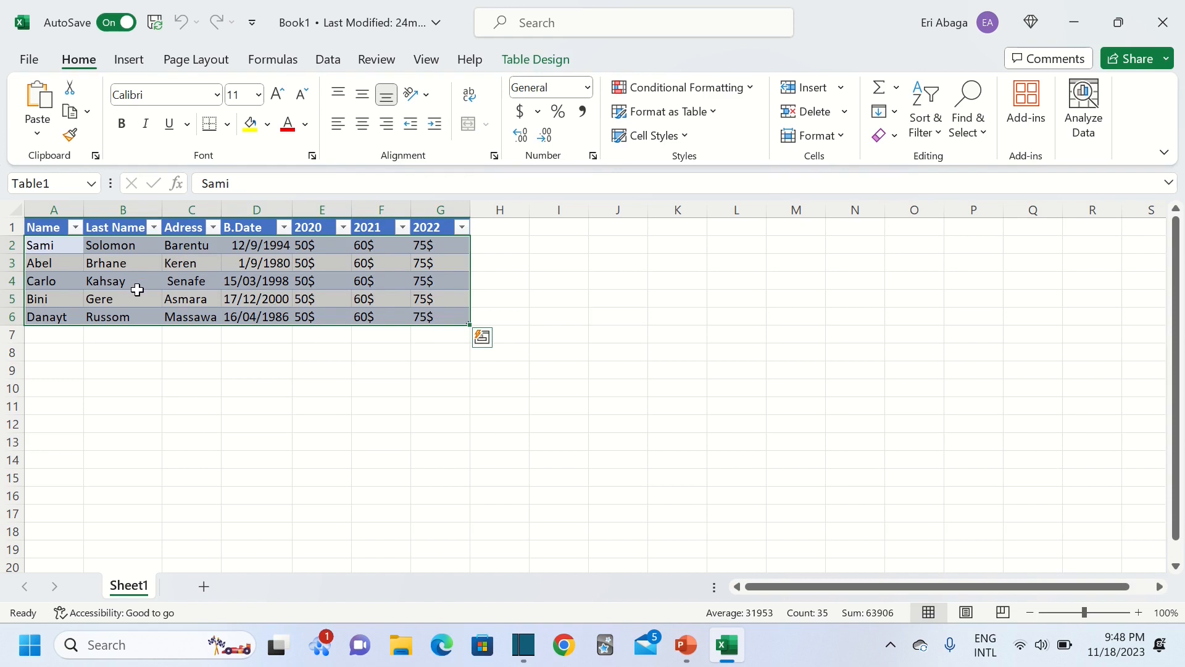
right_click(129, 290)
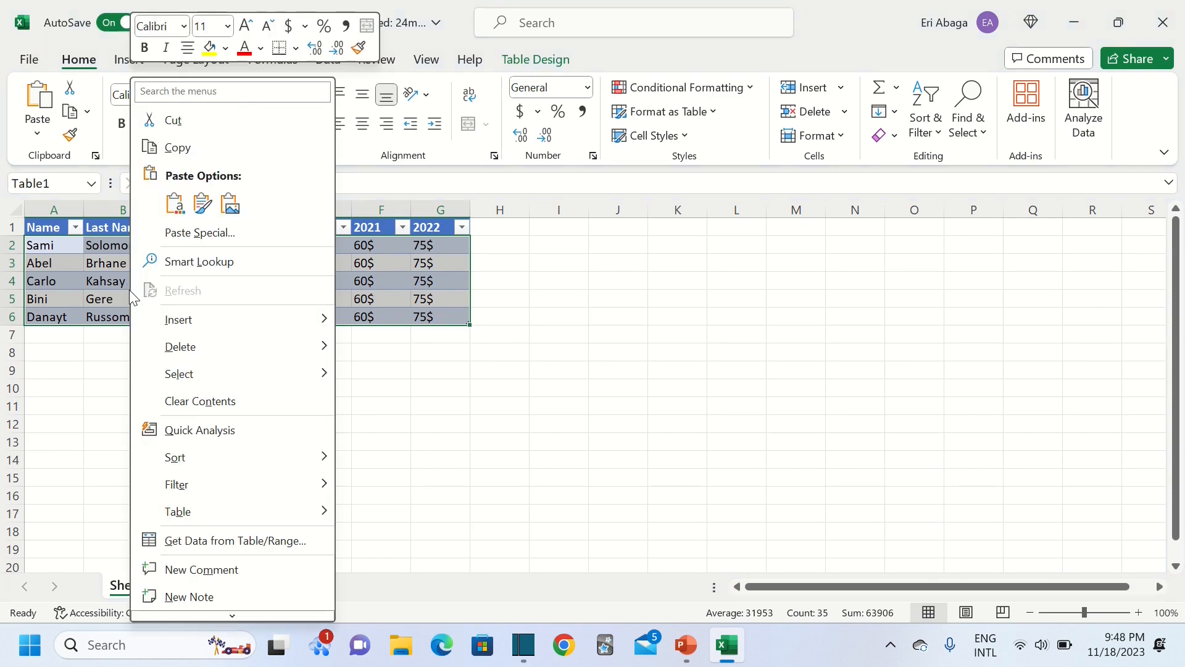
mouse_move(186, 462)
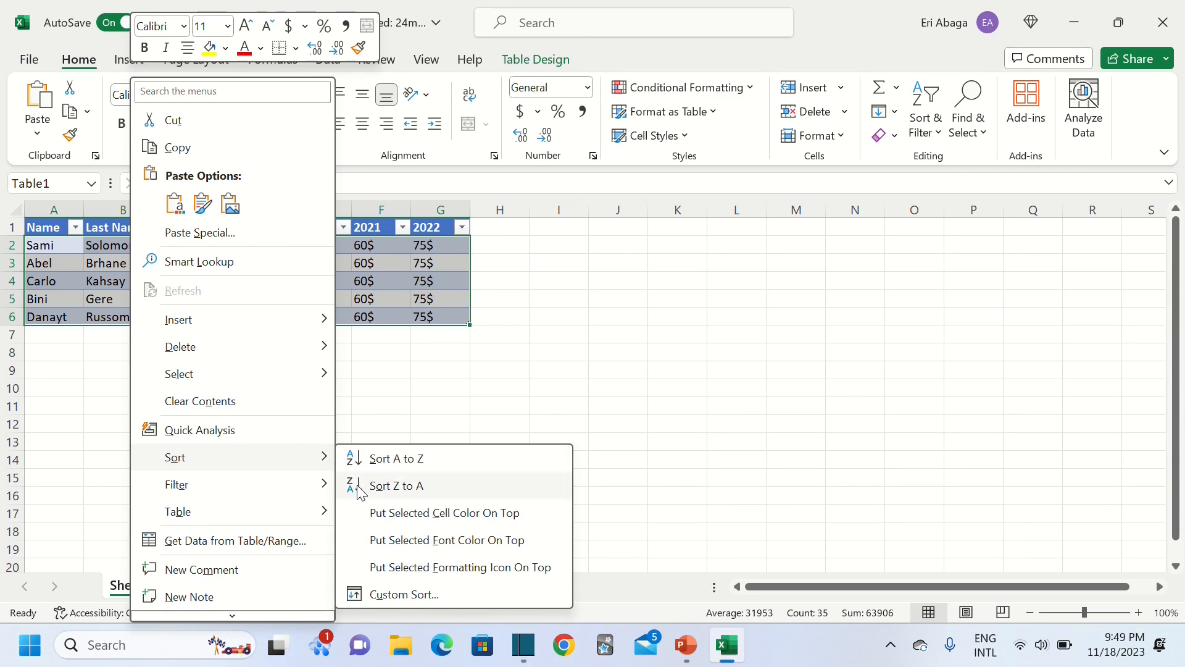
click(381, 464)
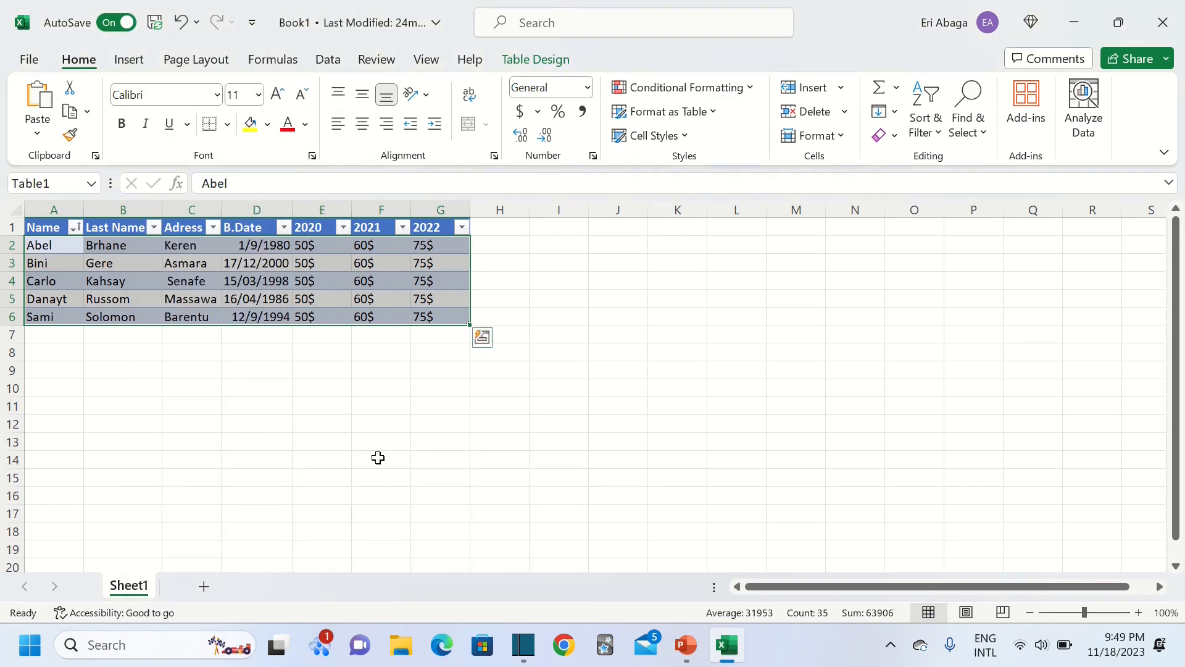